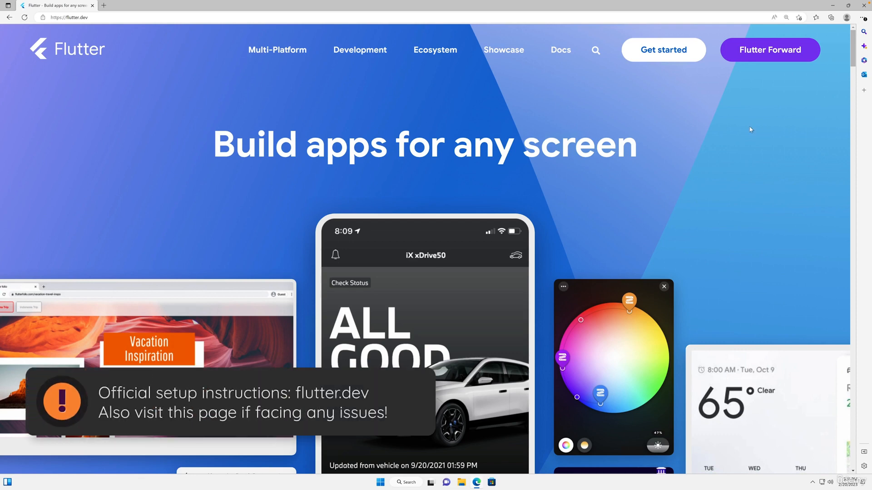
- Open Flutter's installation guide for Windows and go to its system requirements
click(667, 52)
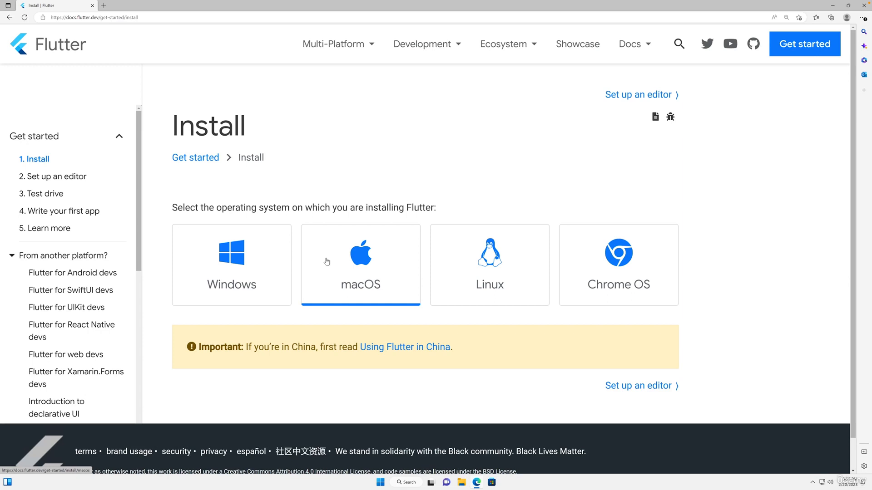
click(267, 259)
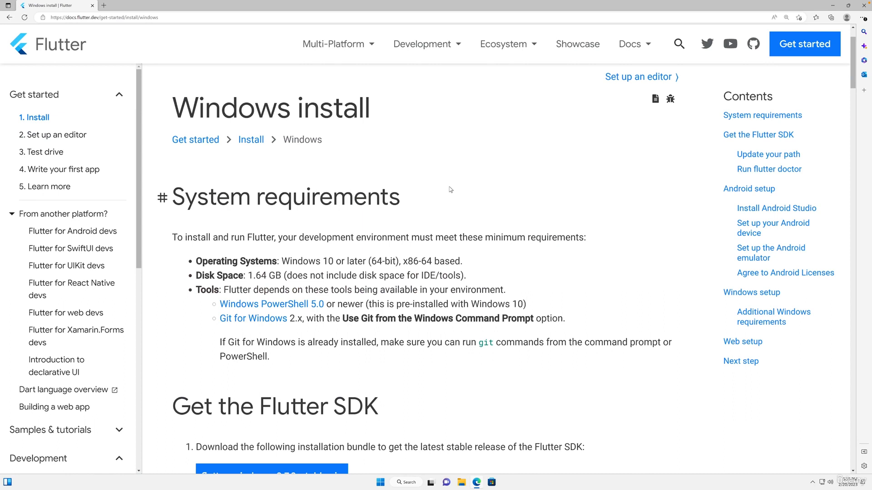
scroll(451, 189, down, 2)
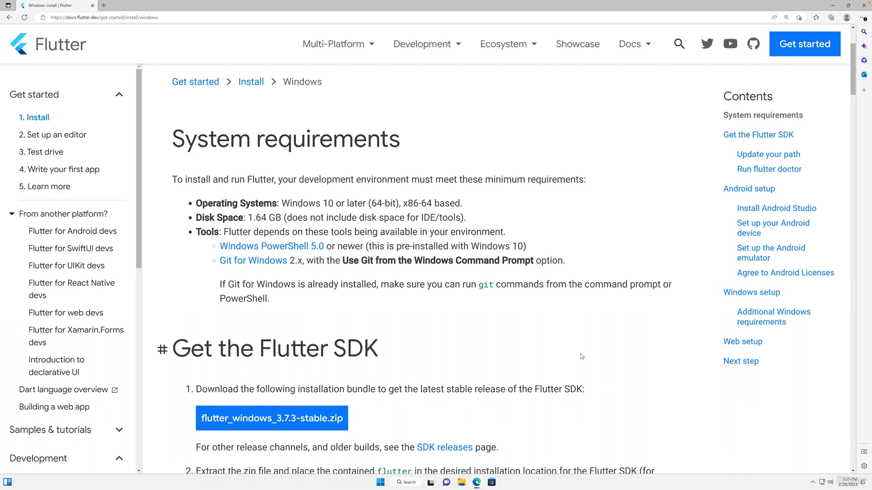
scroll(582, 356, down, 2)
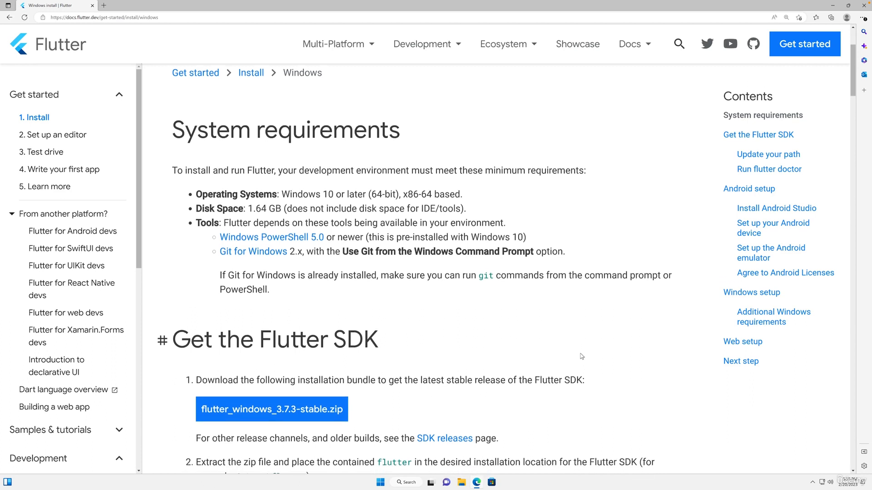
scroll(582, 356, up, 1)
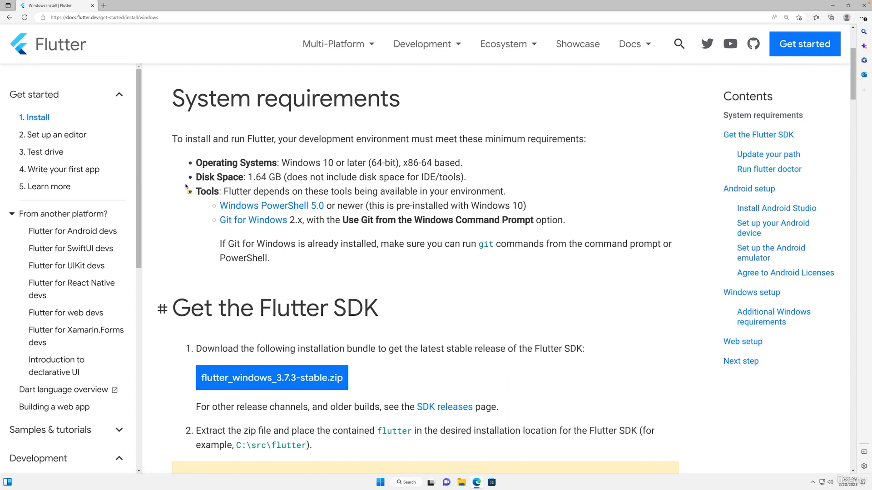
- Open the Git for Windows page linked in the requirements, download the 64-bit Git for Windows Setup and launch the installer
mouse_move(179, 182)
mouse_down()
mouse_move(711, 286)
mouse_move(698, 279)
mouse_up()
mouse_move(206, 212)
mouse_down()
mouse_move(213, 225)
mouse_move(291, 228)
mouse_up()
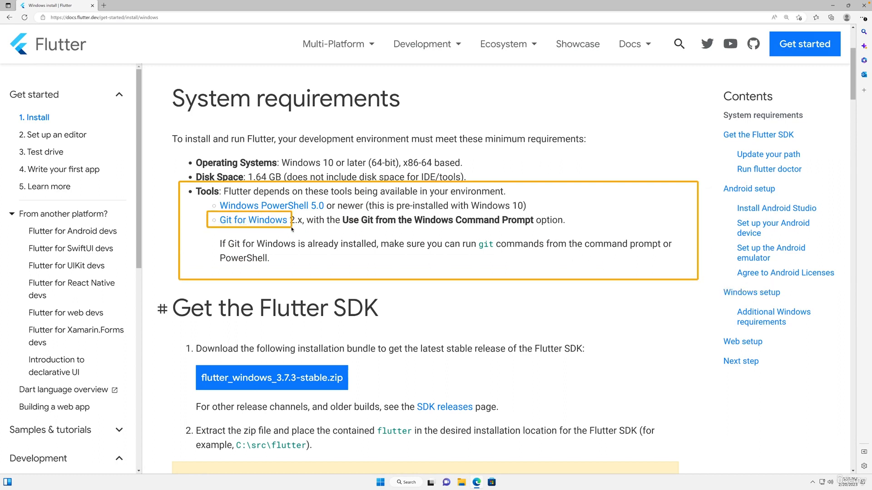
right_click(254, 224)
click(281, 229)
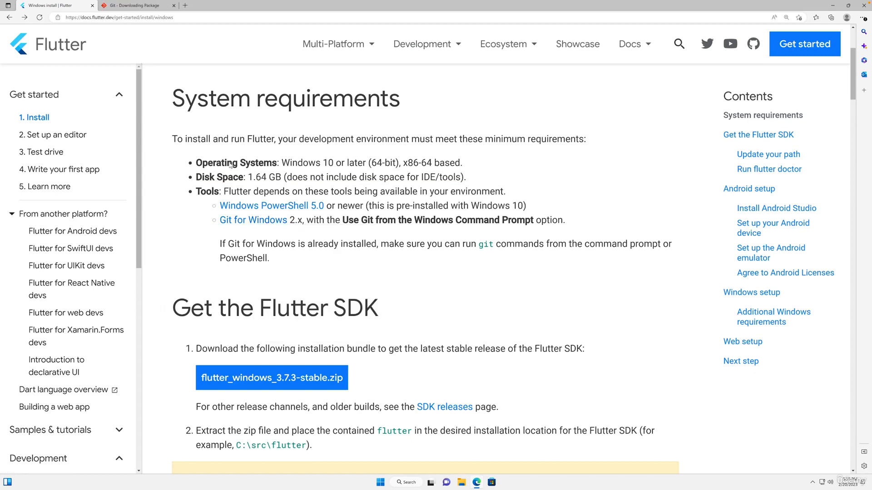
click(152, 6)
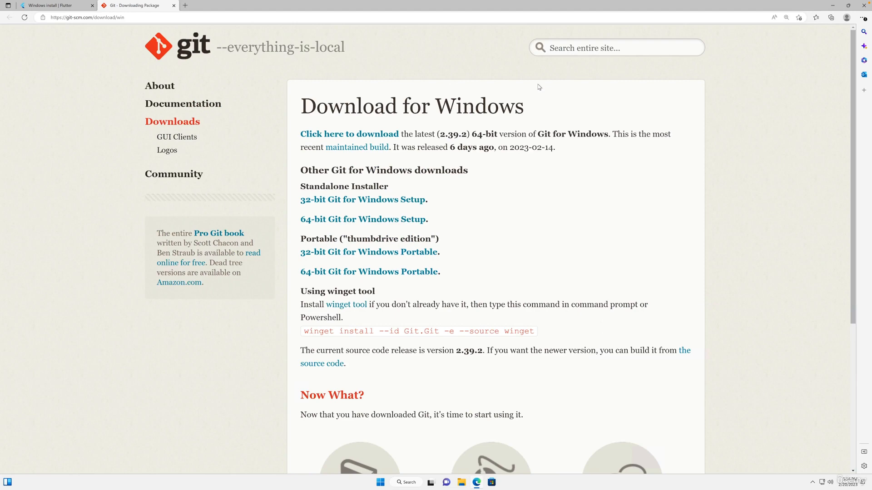
click(411, 224)
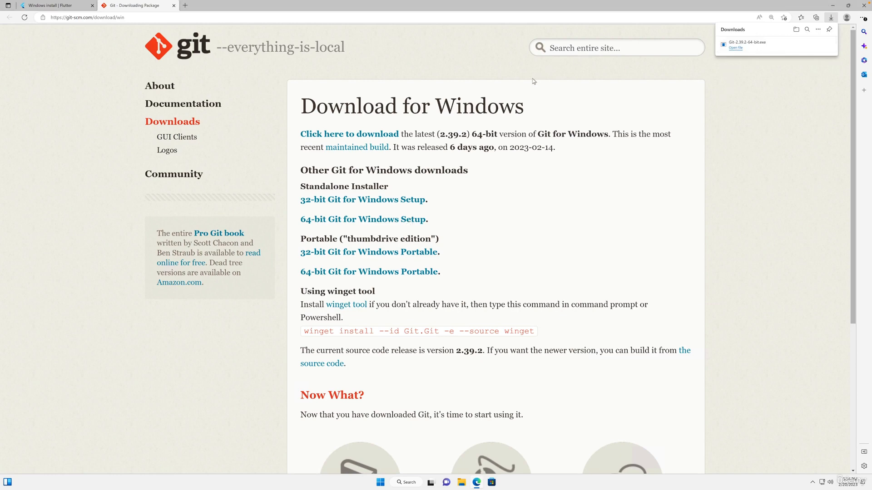
click(735, 48)
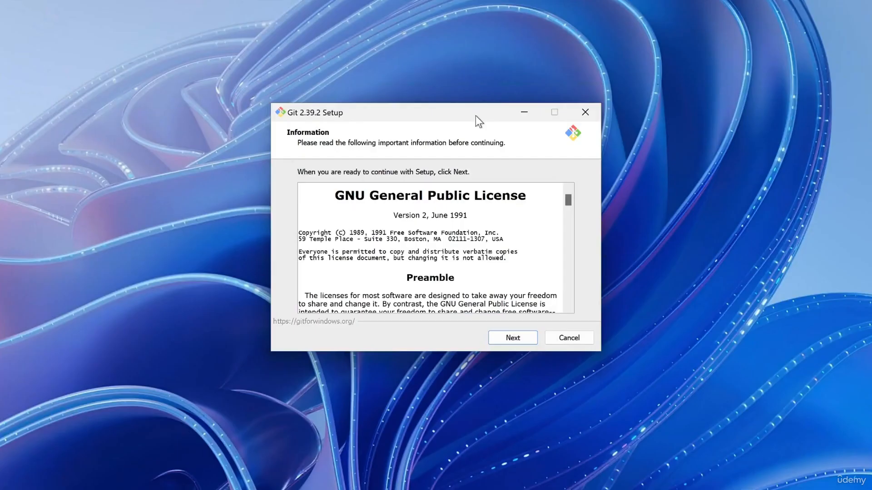
- Accept the Git licence and keep the default install folder, components, Vim editor and initial branch name setting
click(513, 338)
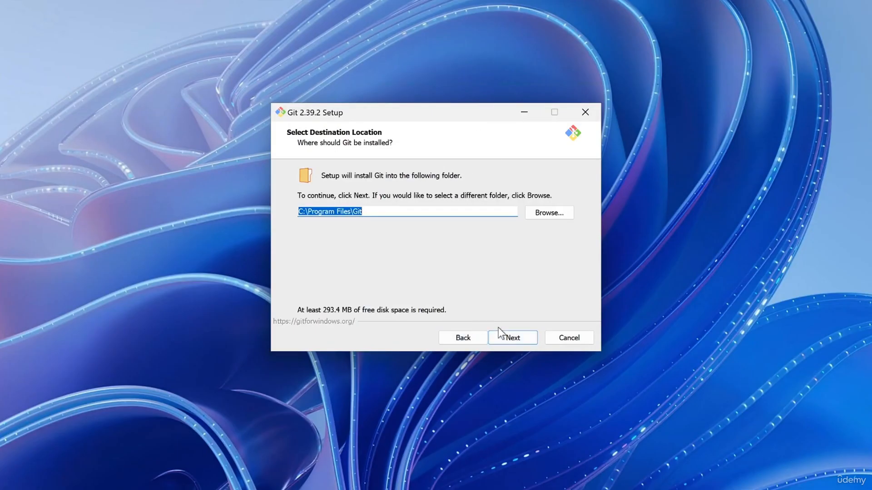
click(507, 339)
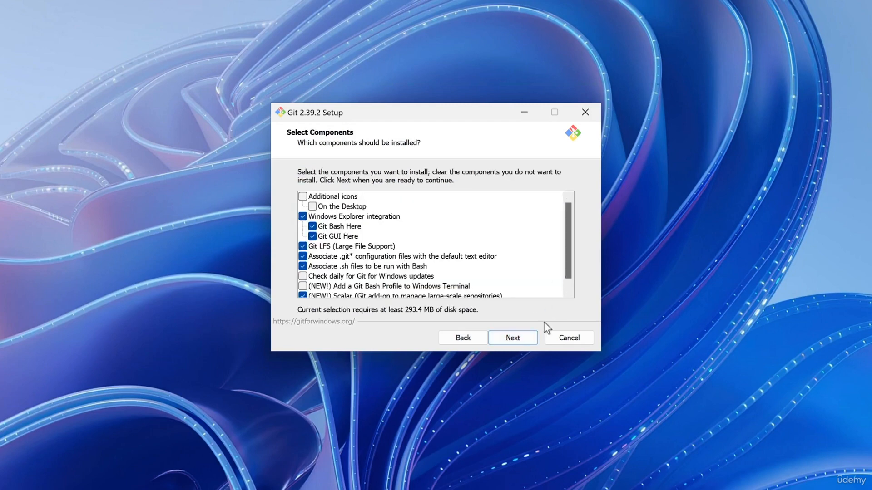
click(528, 343)
click(529, 344)
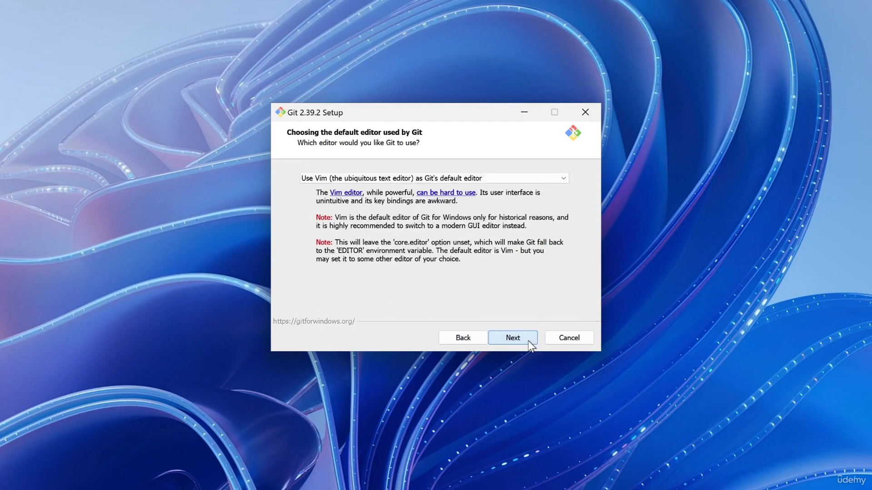
click(528, 340)
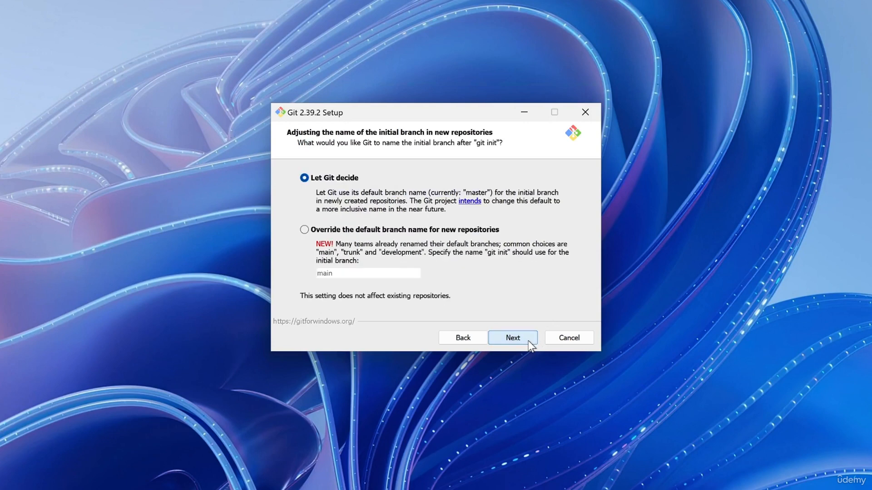
click(528, 339)
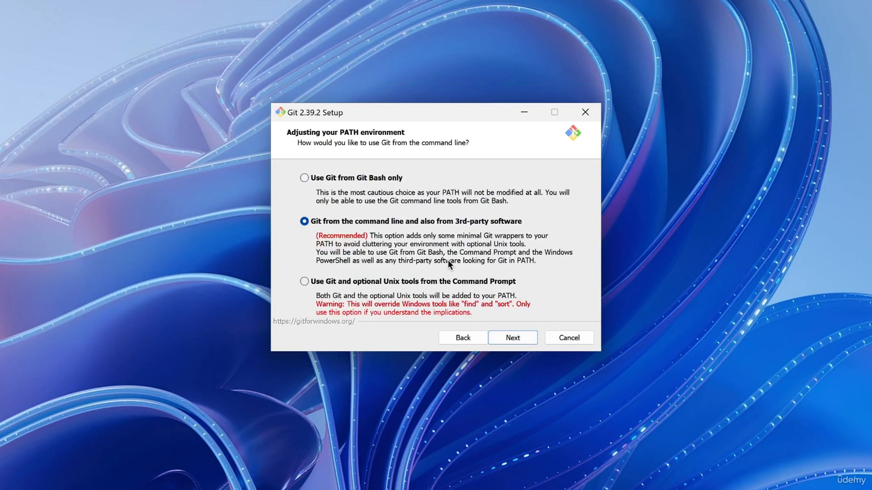
- Choose Use Git and optional Unix tools from the Command Prompt, keeping bundled OpenSSH and Windows-style checkout with Unix-style commit line endings
click(303, 282)
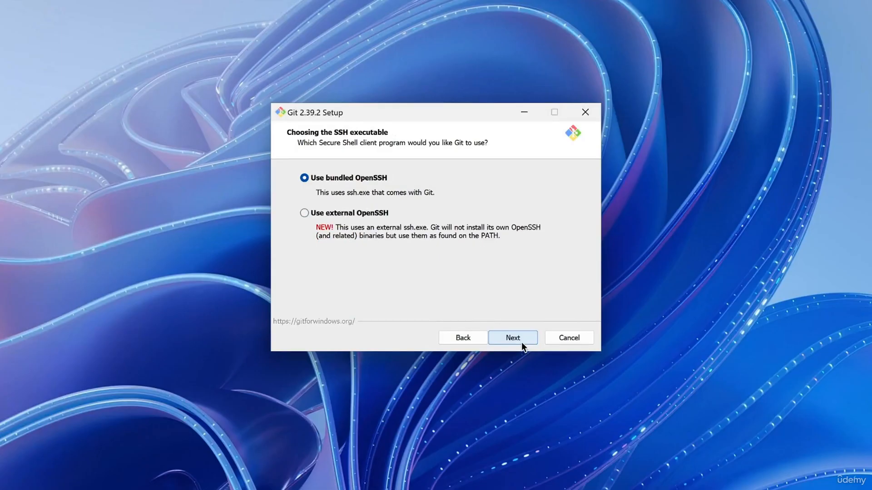
click(521, 342)
click(521, 347)
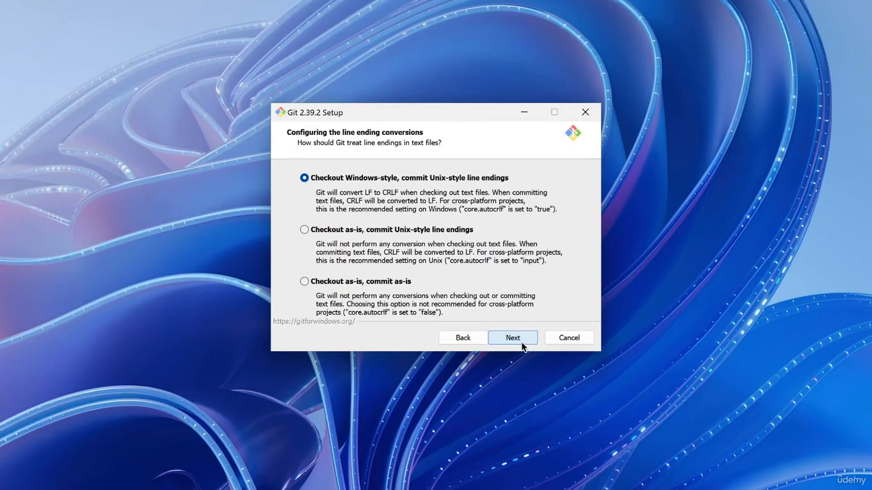
click(522, 343)
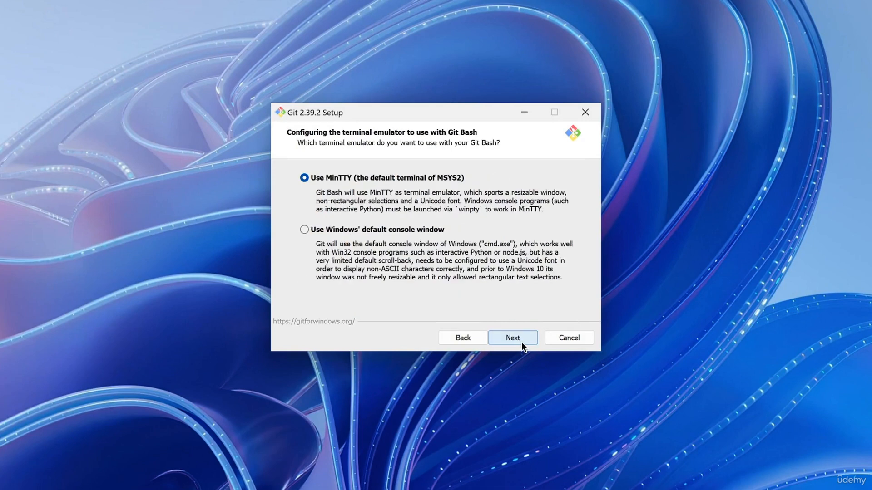
- Keep MinTTY, Git Credential Manager and file system caching, install Git and finish the setup wizard
click(521, 342)
click(522, 342)
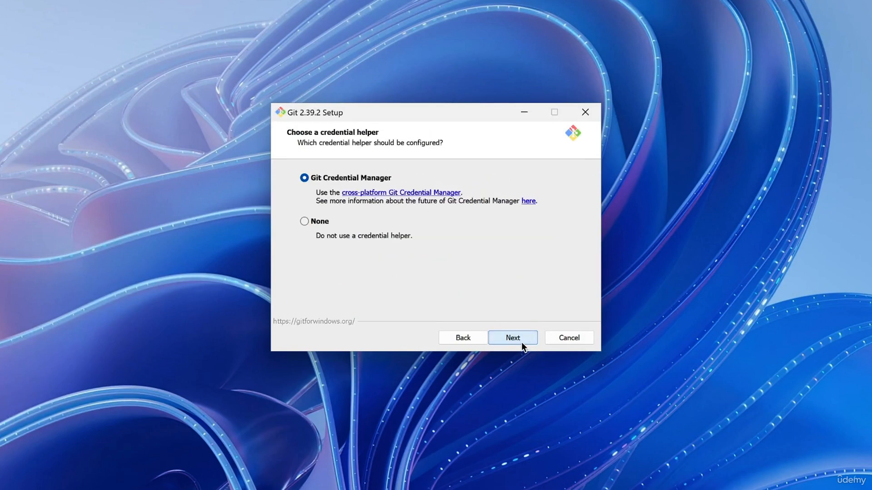
click(522, 342)
click(522, 342)
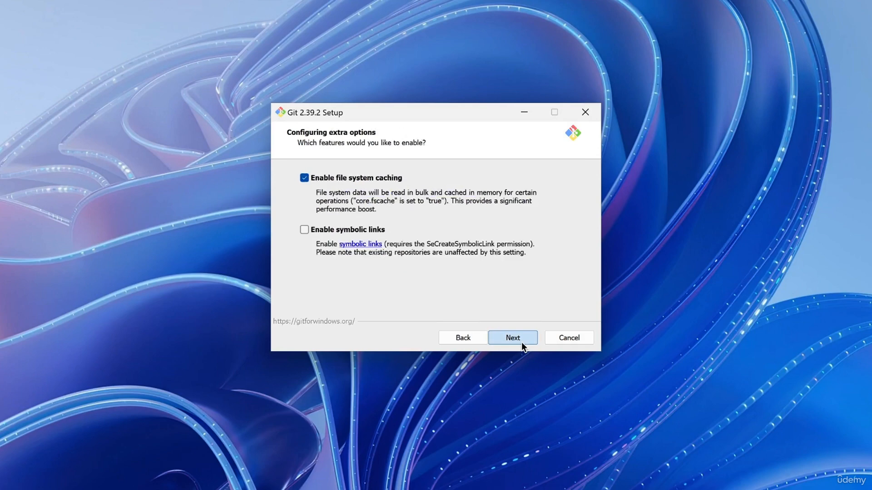
click(521, 342)
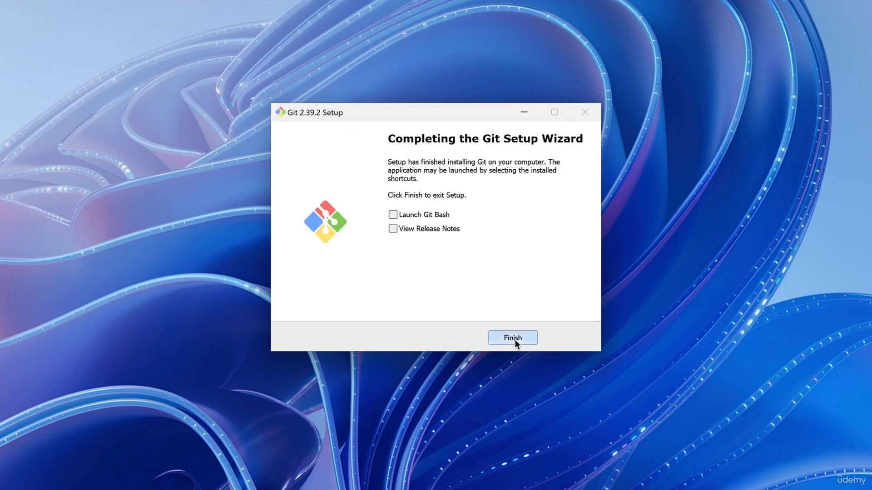
click(515, 340)
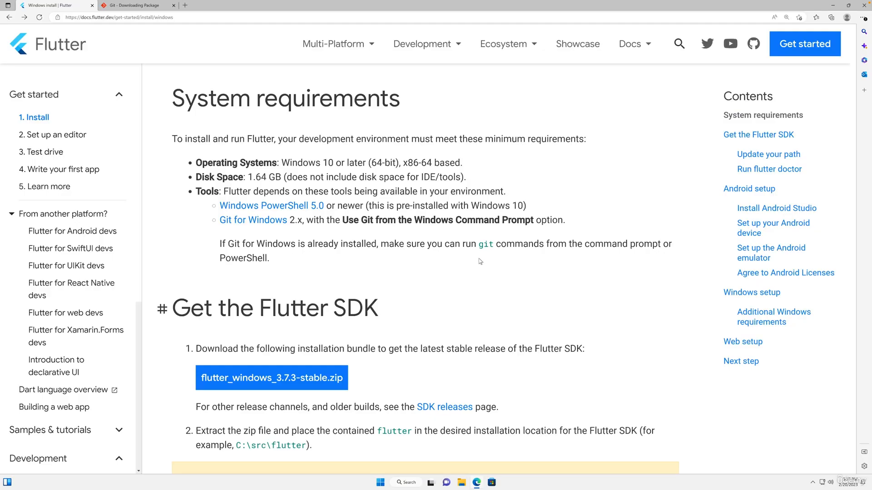
- Download the Flutter SDK bundle flutter_windows_3.7.3-stable.zip and open the downloaded archive
scroll(480, 262, down, 2)
scroll(481, 261, down, 3)
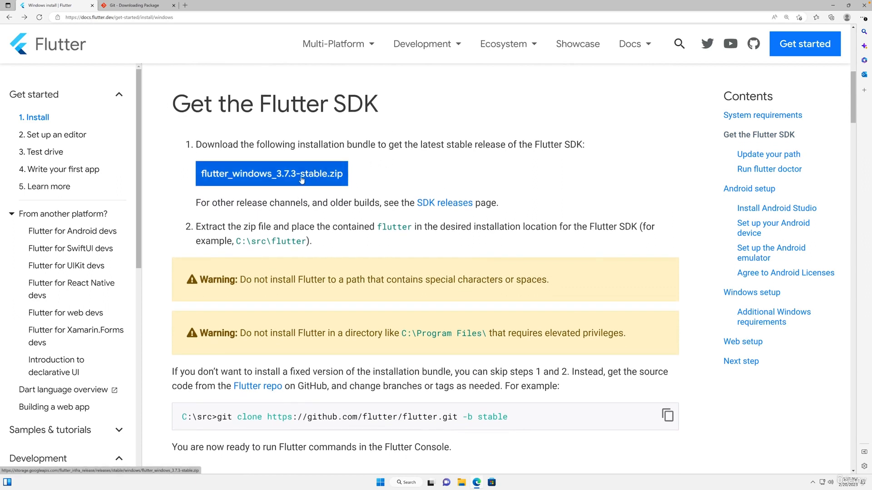
click(285, 180)
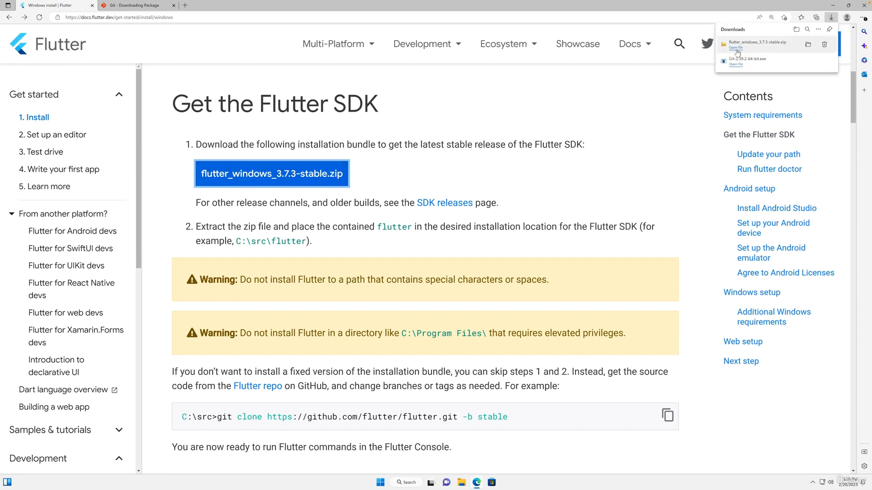
click(736, 48)
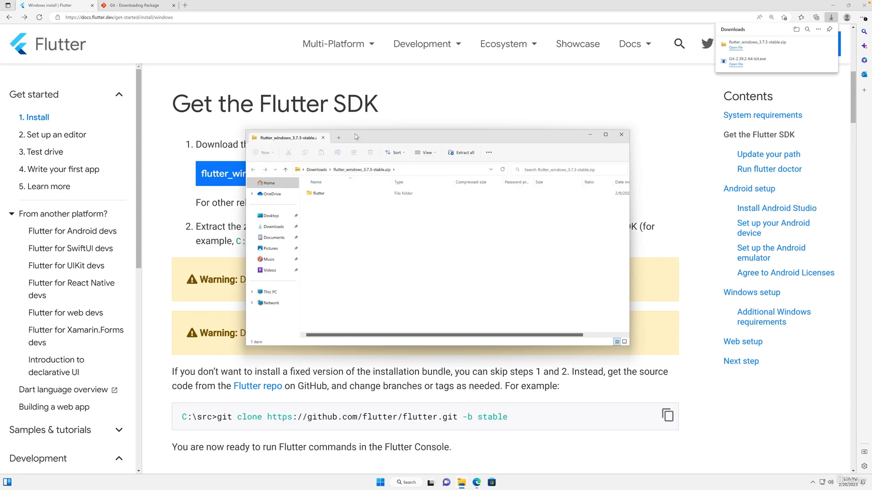
- Copy the flutter folder from the archive, check the suggested path C:\src\flutter in the guide and open the Windows (C:) drive
drag(385, 125, 423, 106)
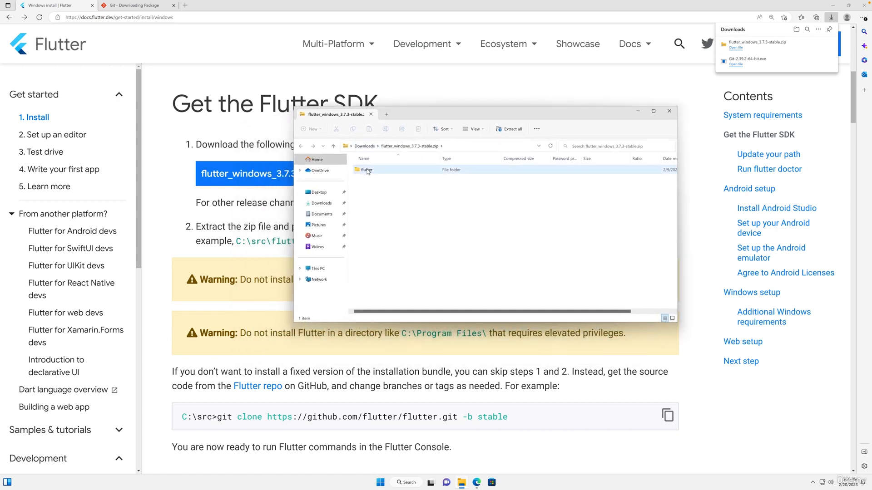
click(366, 170)
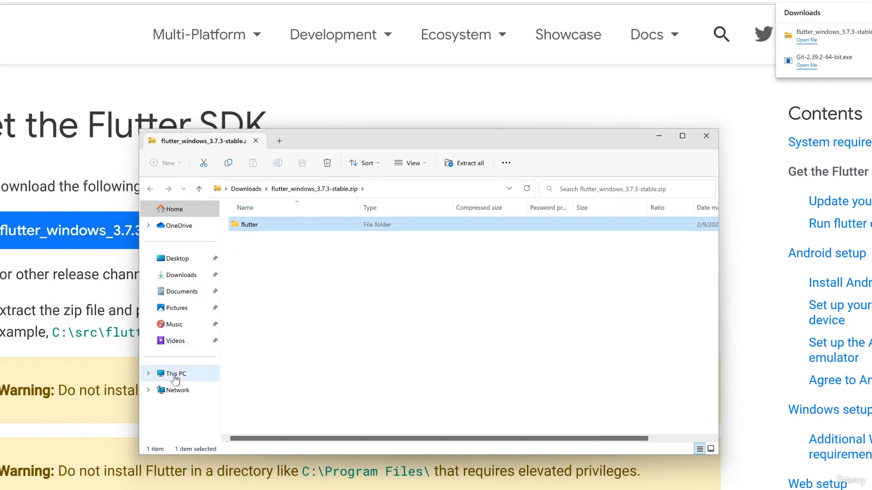
click(175, 375)
drag(305, 141, 391, 9)
click(139, 354)
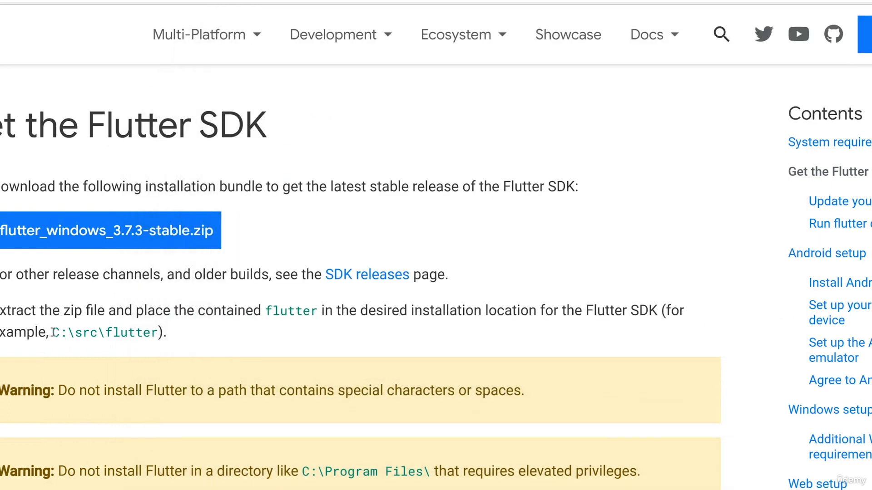
drag(50, 334, 159, 335)
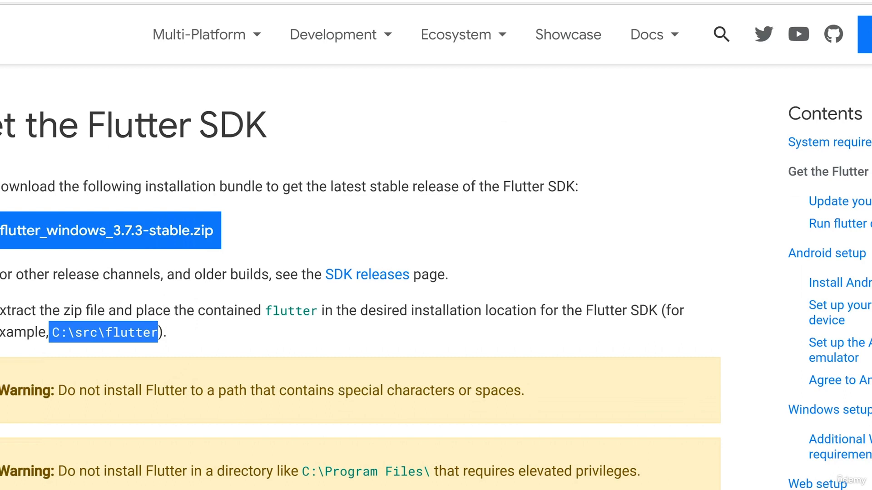
key(alt+Tab)
double_click(379, 112)
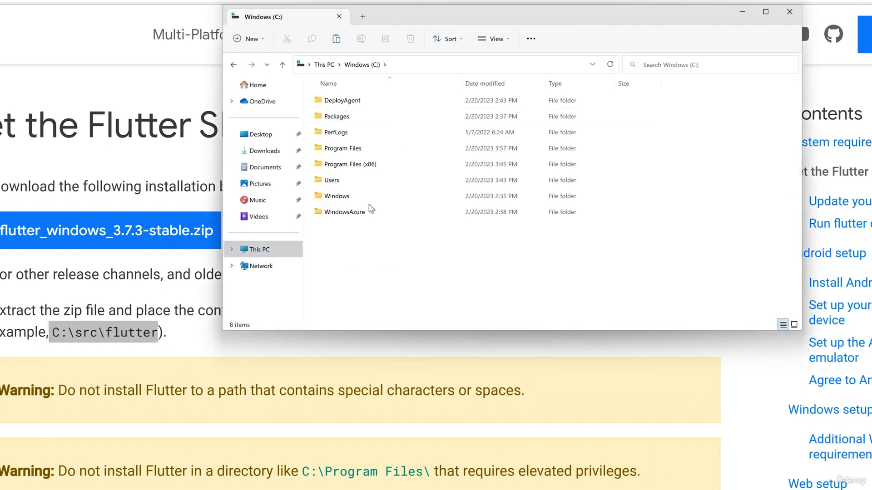
- Create a folder named src on the C: drive and paste the copied flutter folder into it
right_click(372, 250)
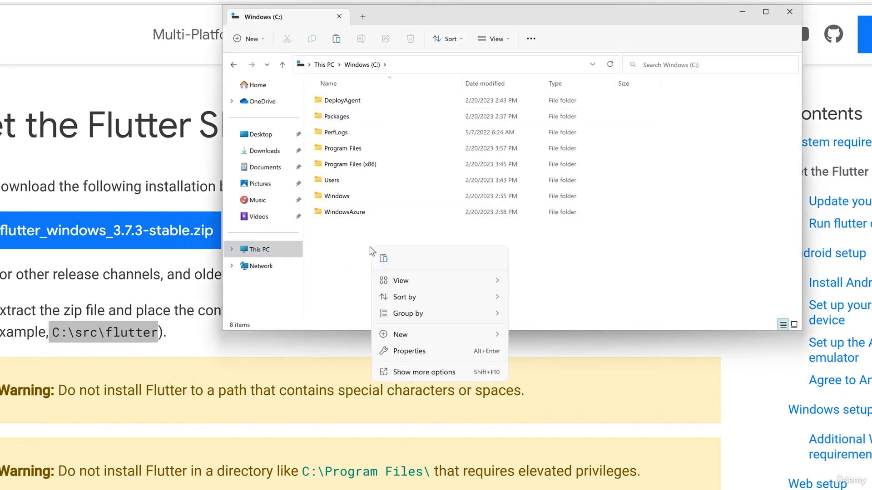
mouse_move(436, 335)
click(536, 336)
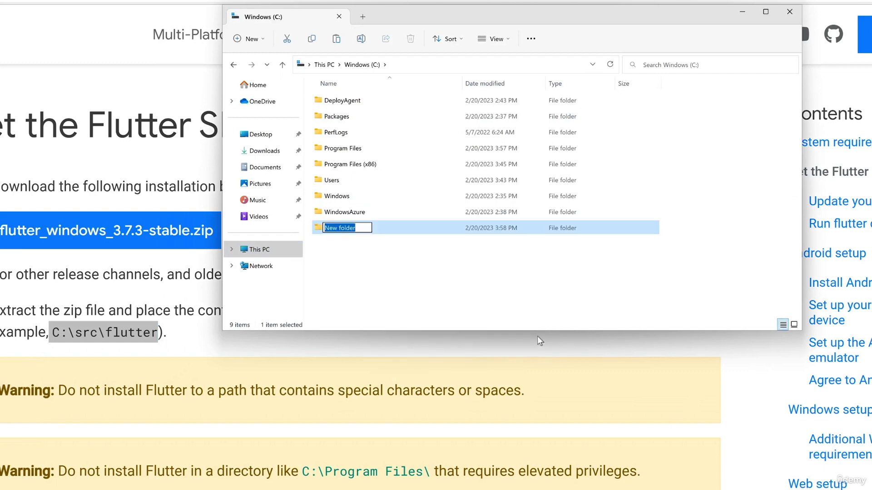
text(src)
key(Return)
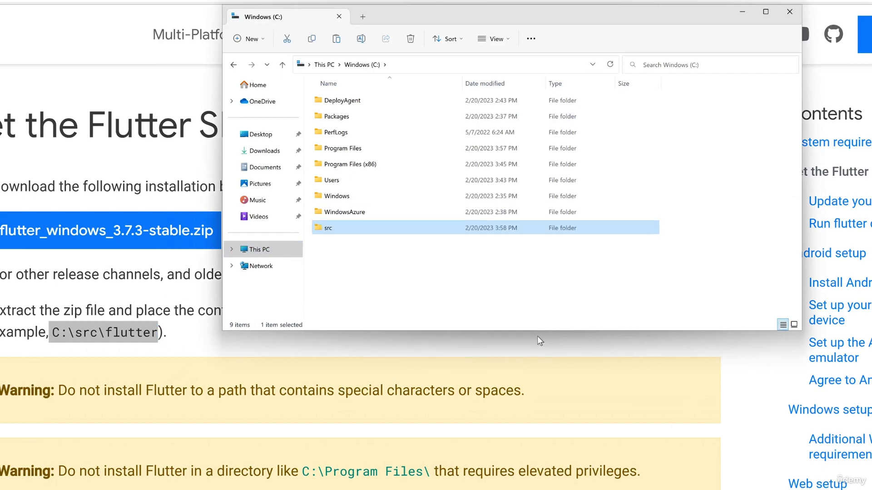
double_click(340, 225)
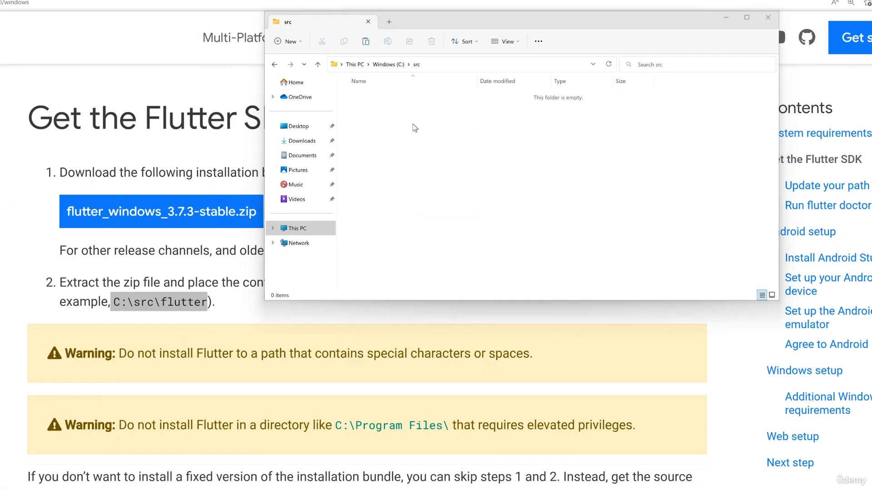
key(ctrl+v)
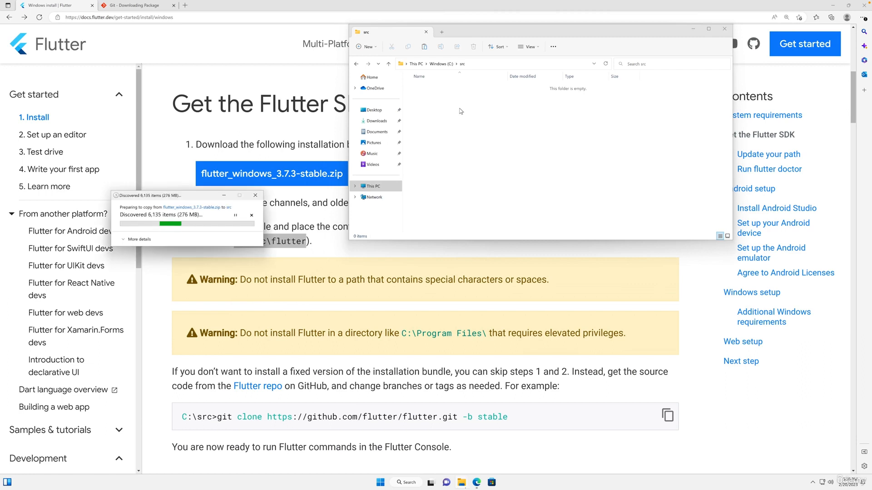
- Return to the install guide and read the warnings about the SDK location and the Update your path section
drag(198, 196, 520, 159)
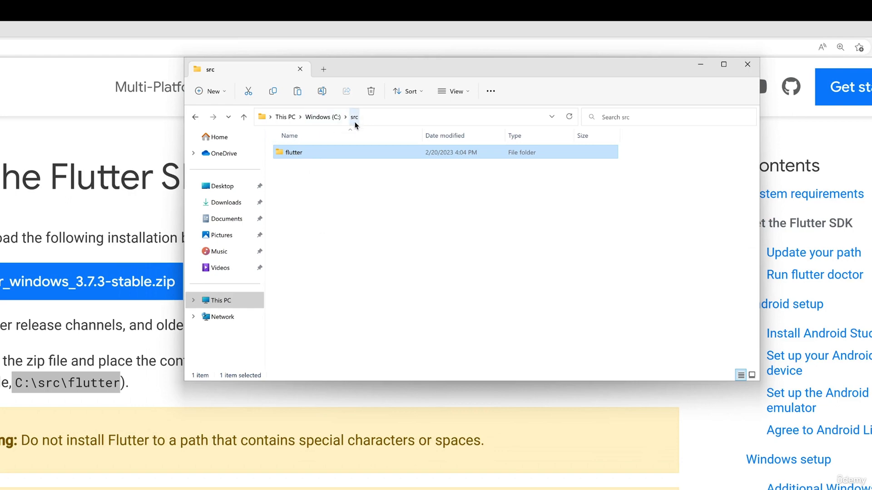
click(247, 431)
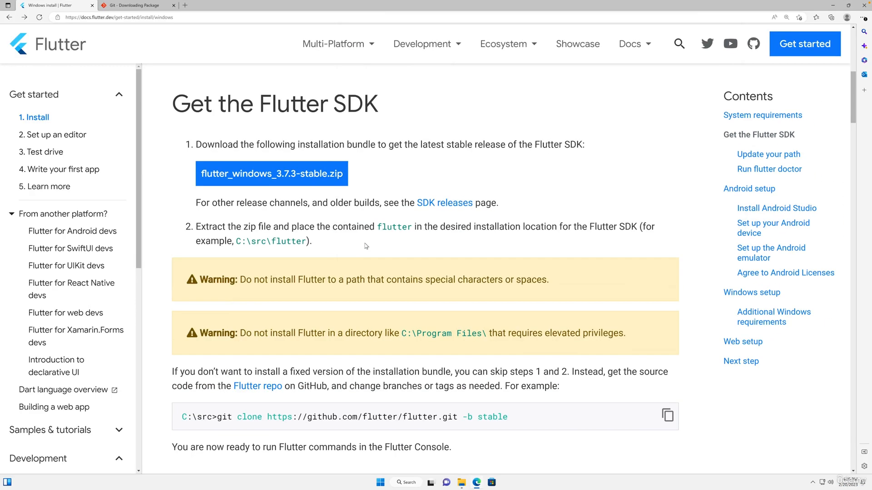
scroll(289, 319, down, 3)
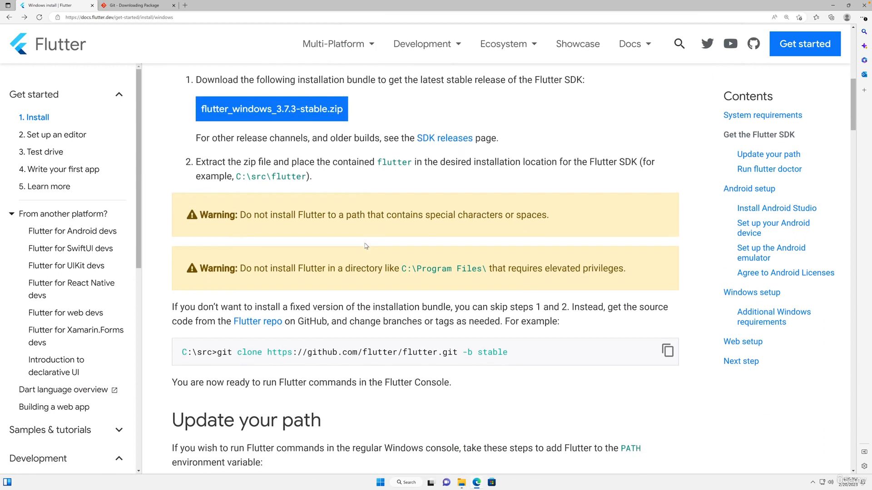
scroll(367, 246, down, 1)
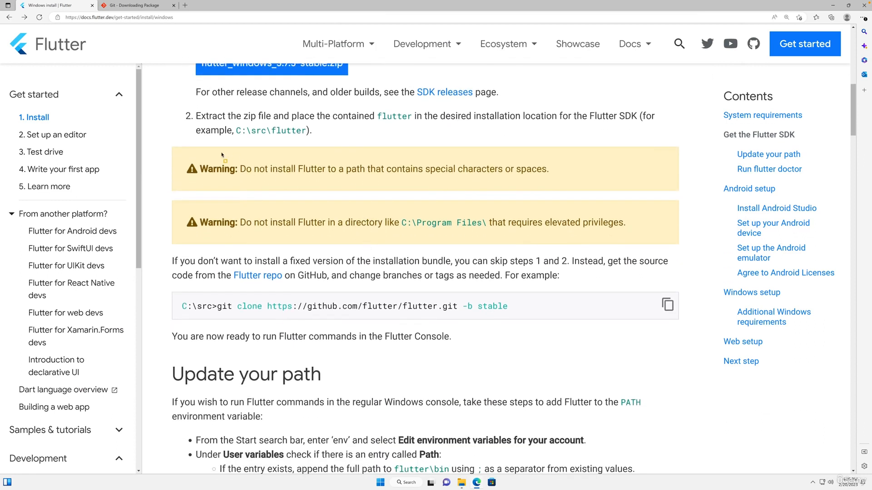
mouse_move(173, 147)
mouse_down()
mouse_move(410, 214)
mouse_move(673, 251)
mouse_move(681, 242)
mouse_up()
scroll(539, 301, down, 1)
scroll(538, 304, down, 3)
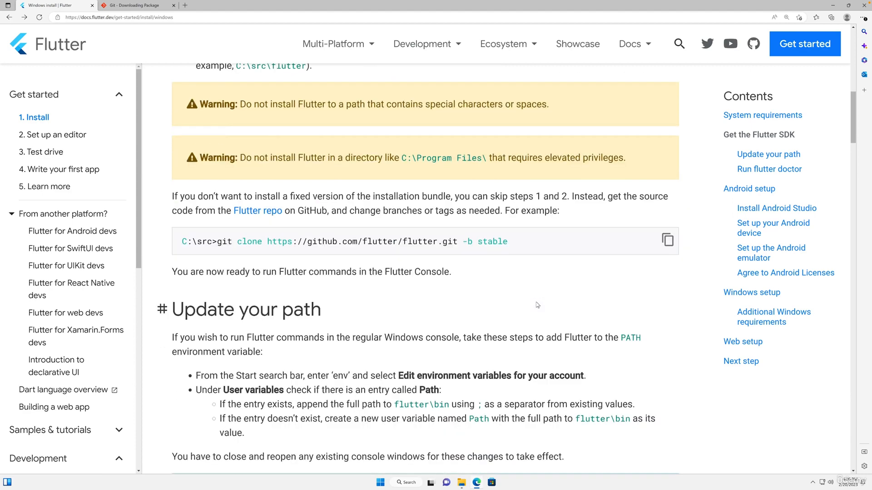
mouse_move(155, 196)
mouse_down()
mouse_move(329, 217)
mouse_move(346, 230)
mouse_up()
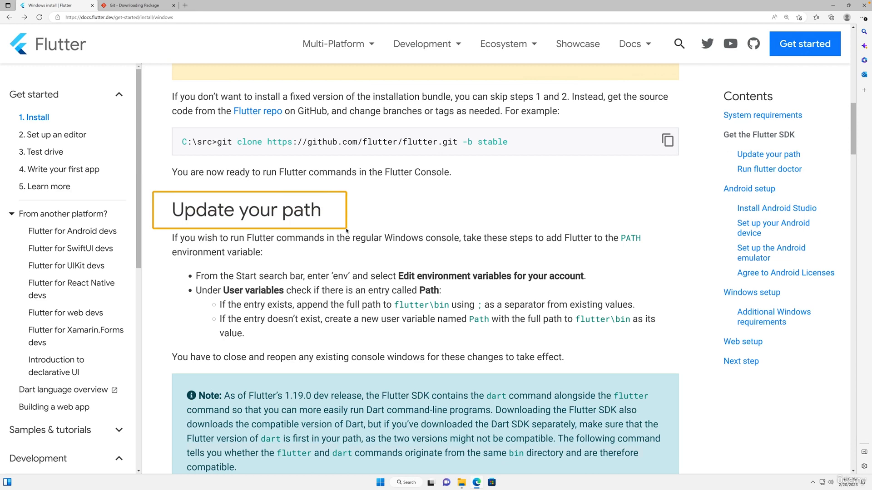
key(Escape)
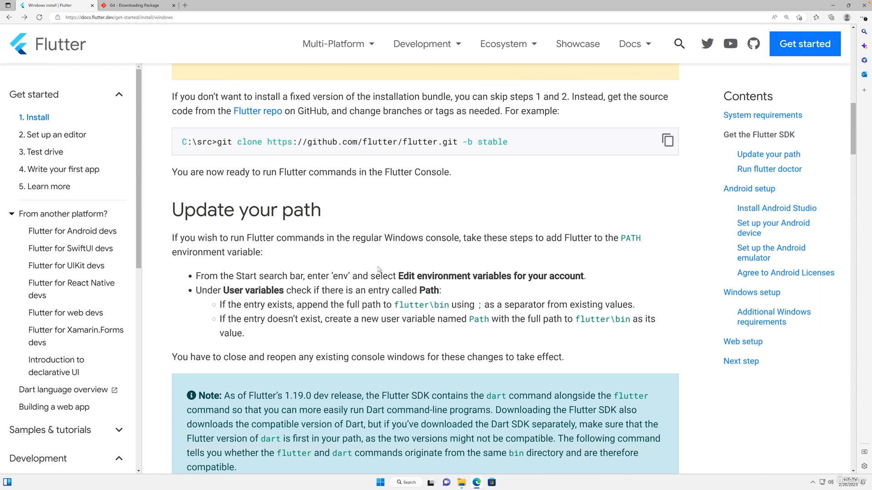
- Open the flutter folder inside src in File Explorer, check its contents and return to the guide
click(461, 482)
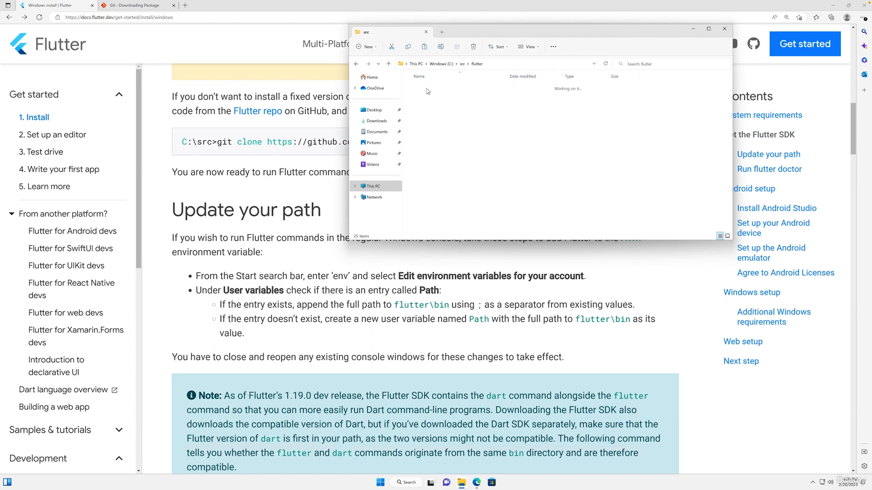
double_click(425, 88)
click(426, 131)
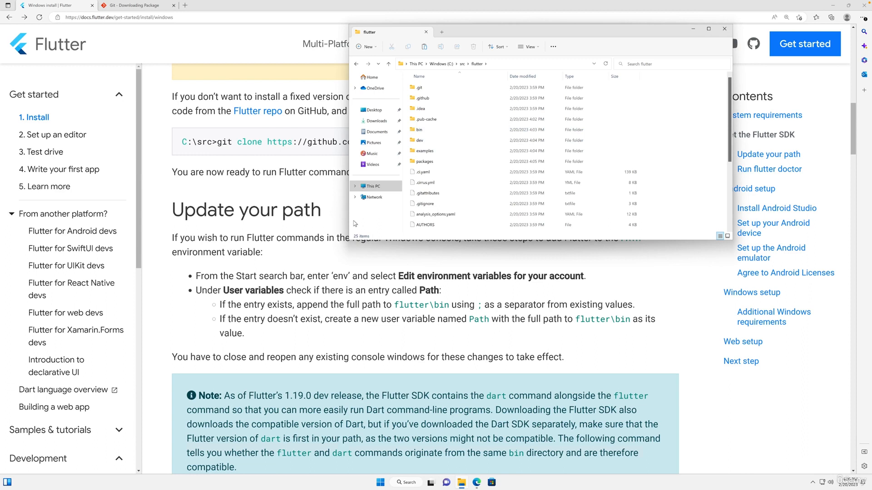
click(294, 239)
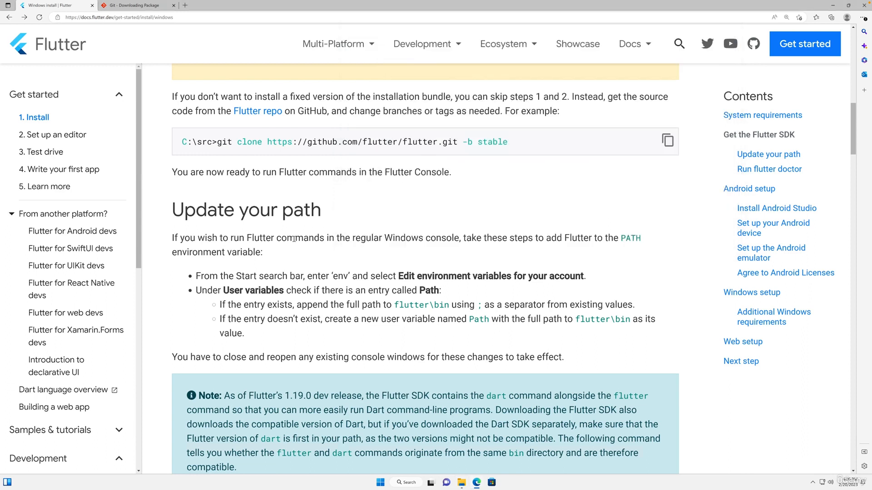
- Search Windows for env, open the system environment variables settings and show the list of user variables
click(408, 485)
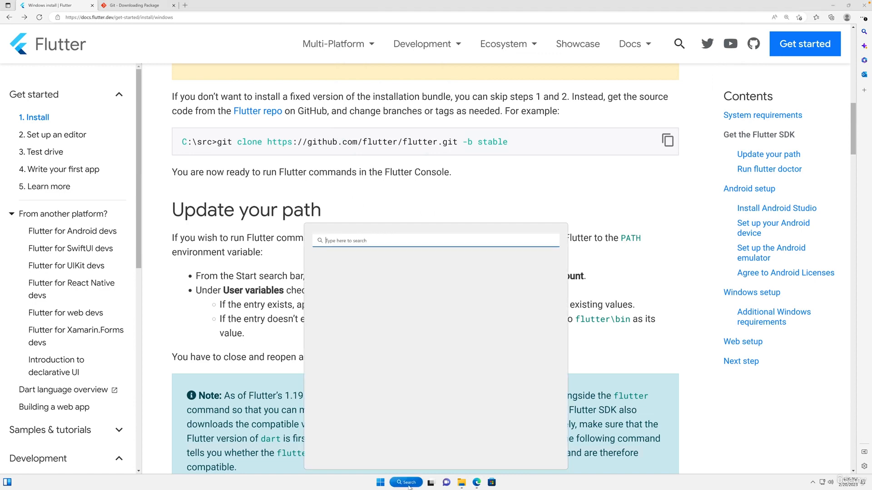
text(env)
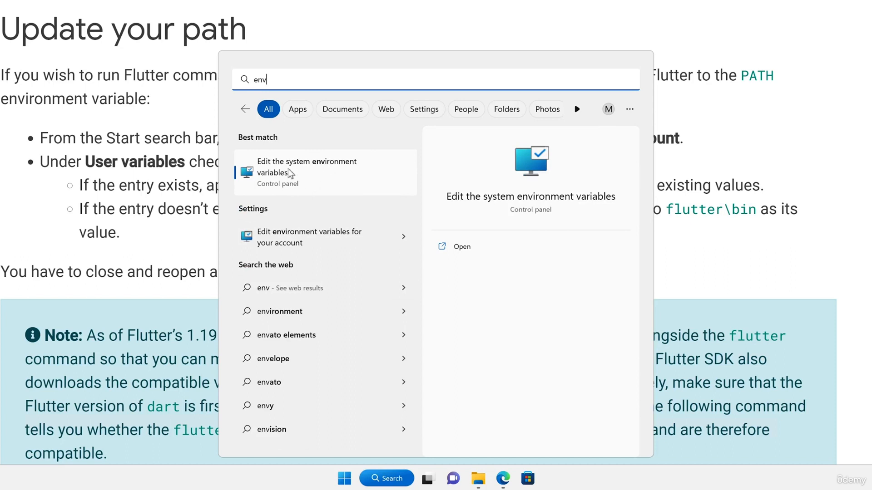
click(305, 173)
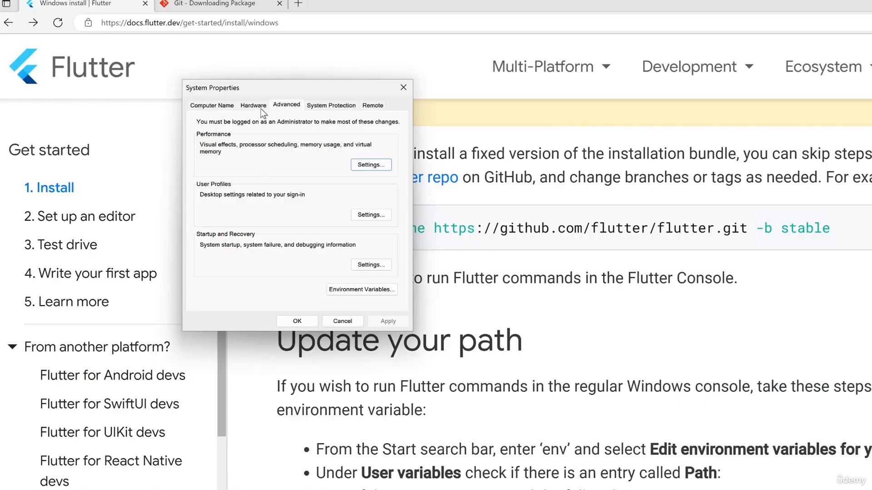
click(356, 291)
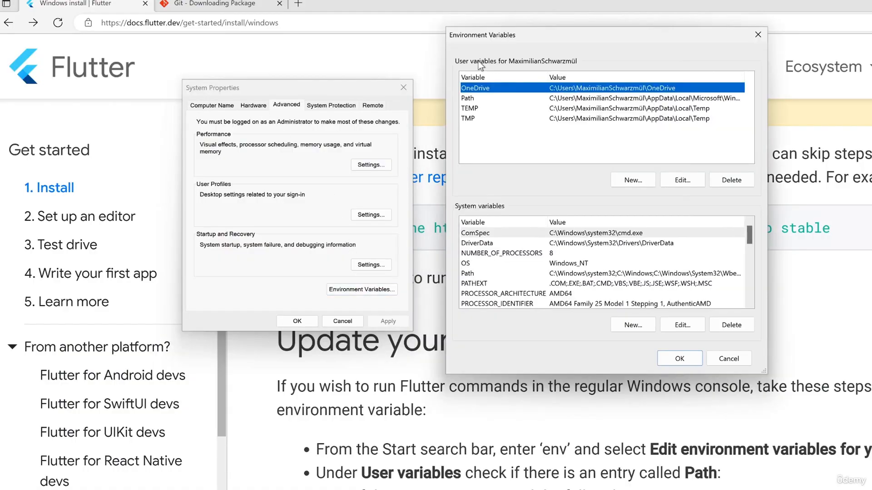
drag(449, 51, 589, 69)
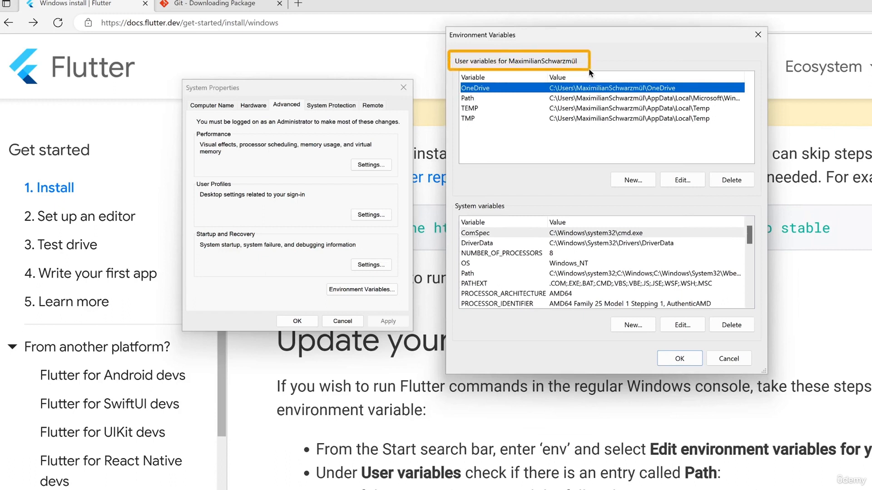
key(Escape)
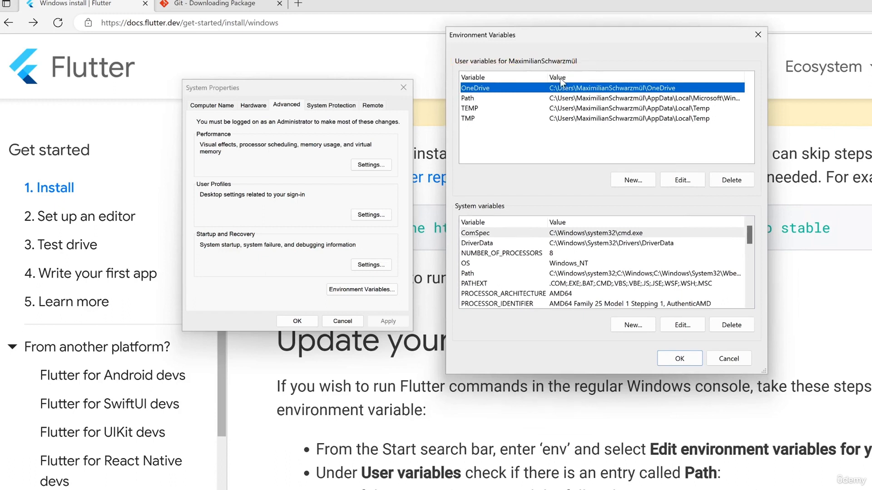
click(473, 98)
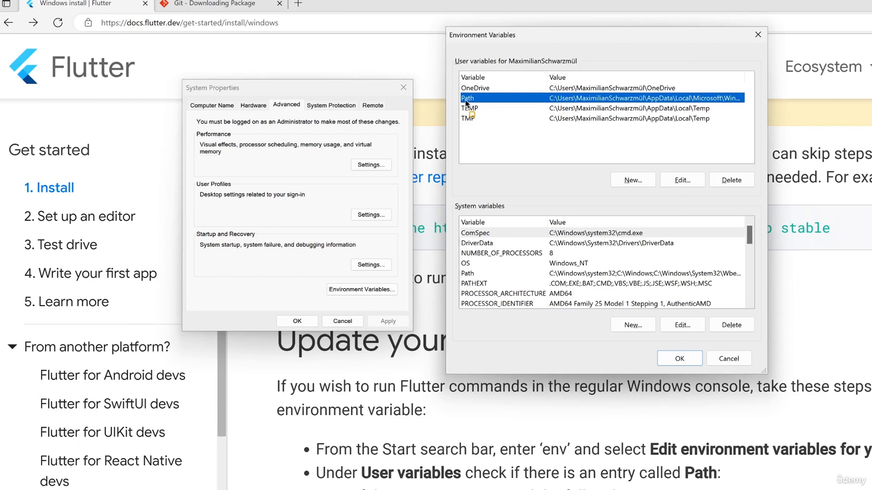
drag(455, 91, 483, 107)
click(634, 181)
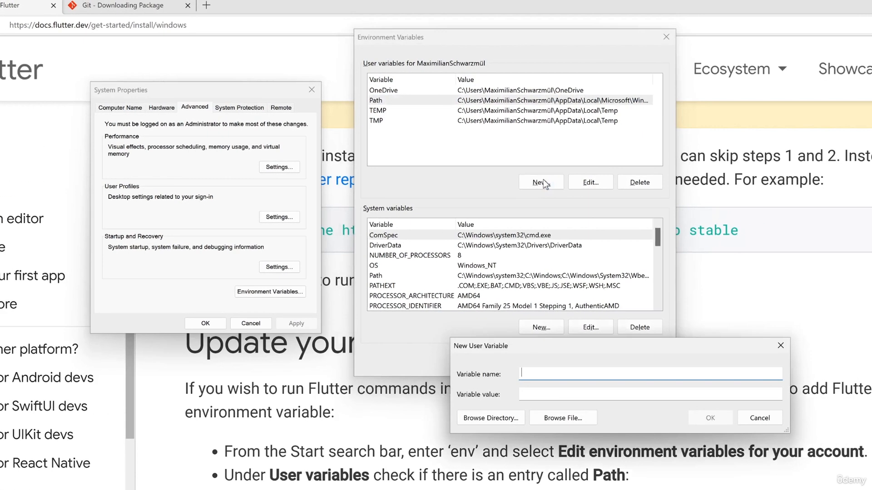
click(779, 347)
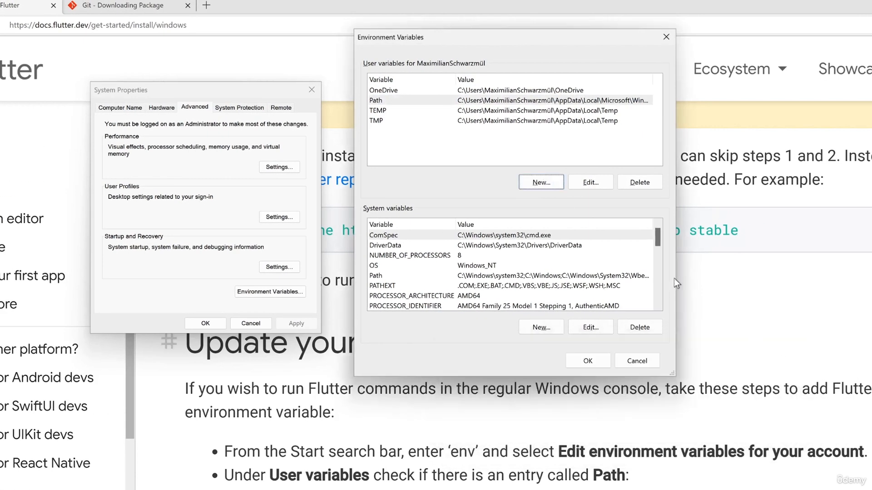
- Open the user variable Path for editing and check in the guide that the flutter\bin path must be added
click(385, 101)
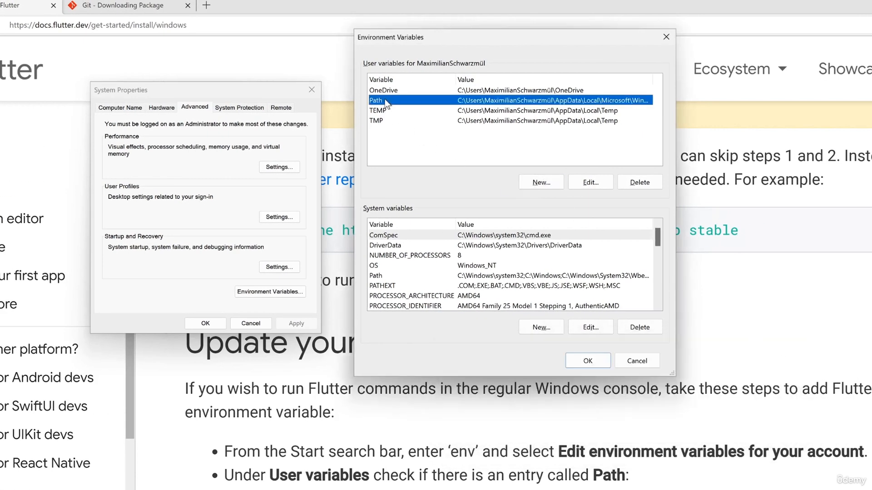
click(581, 181)
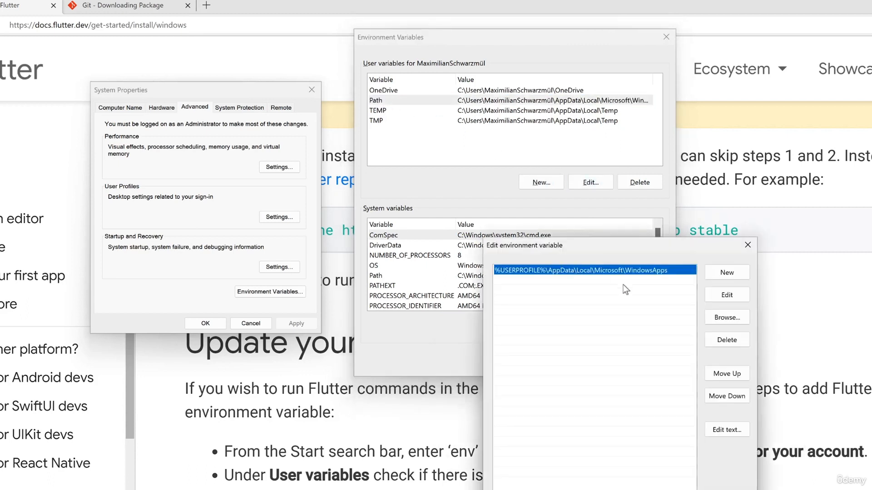
click(735, 274)
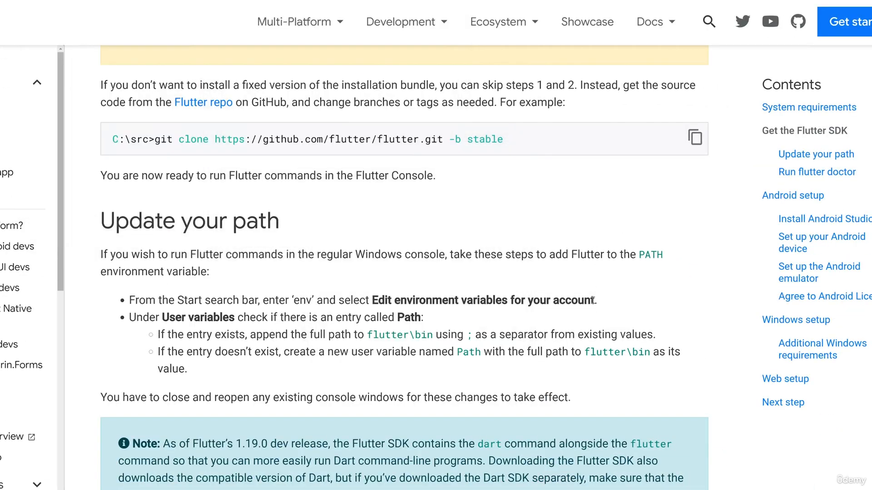
drag(402, 324, 440, 345)
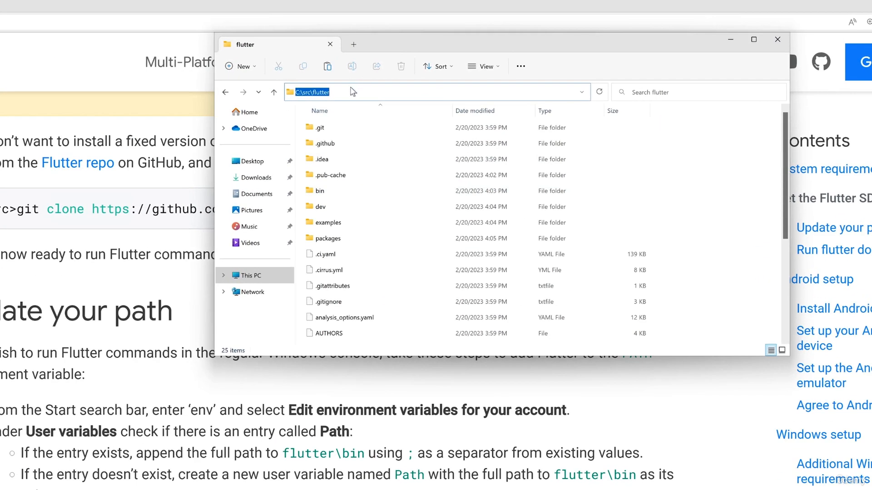
- Open the bin folder inside flutter in File Explorer and copy its full path C:\src\flutter\bin
double_click(333, 191)
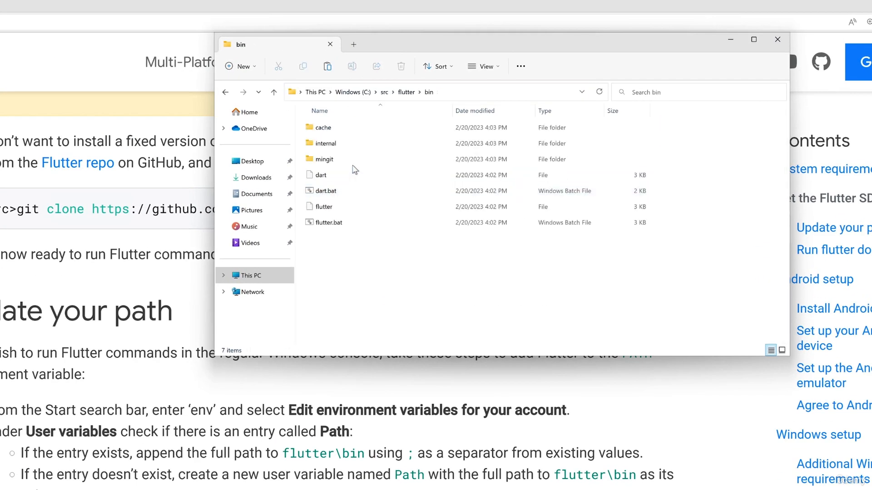
click(455, 92)
click(353, 93)
drag(352, 92, 327, 93)
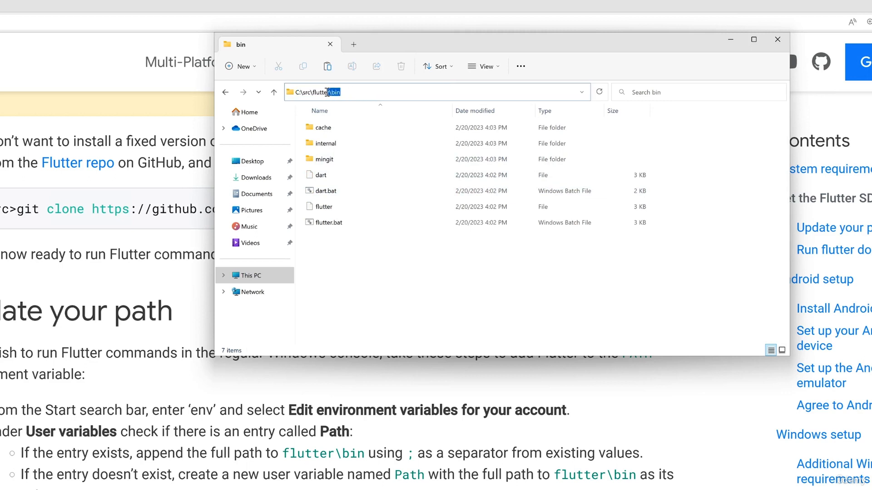
click(349, 91)
key(ctrl+a)
key(ctrl+c)
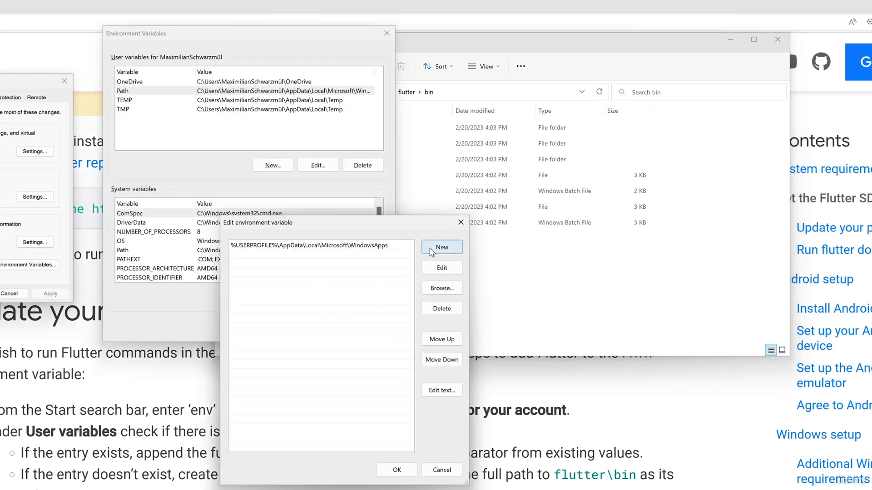
- Add C:\src\flutter\bin as a new entry to the user variable Path and save the environment variables
click(442, 247)
key(ctrl+v)
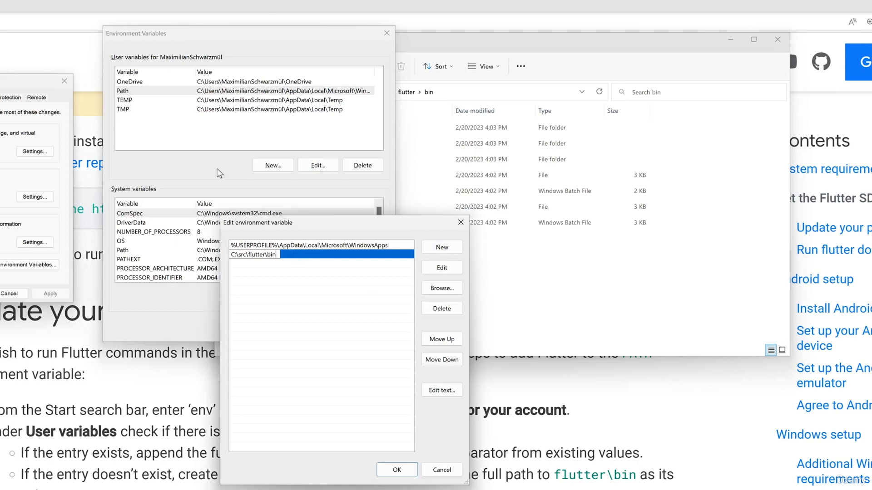
click(397, 471)
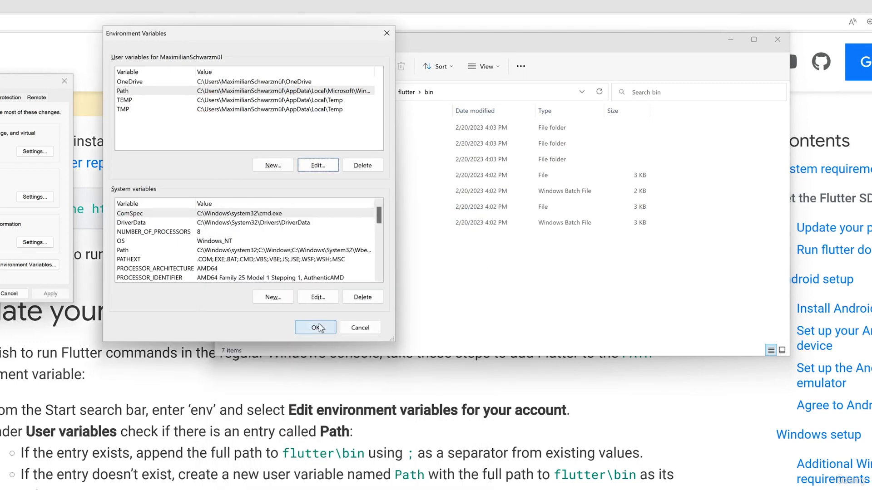
click(318, 327)
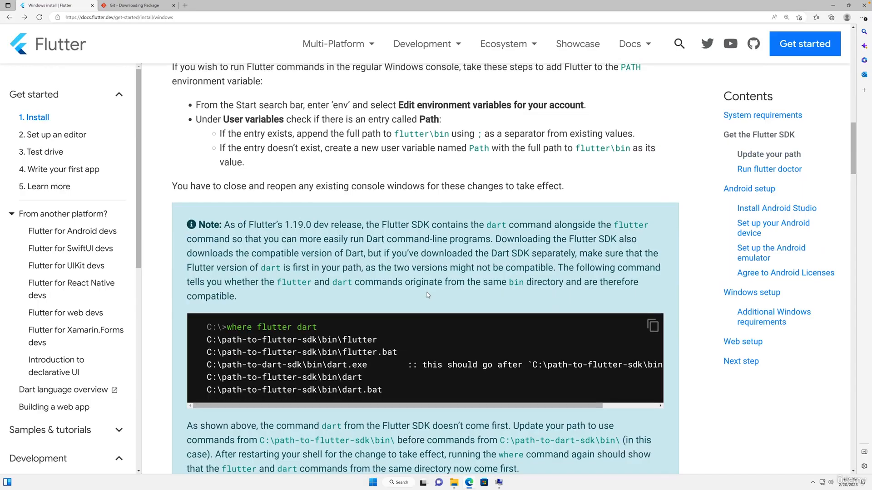
- Look up the flutter doctor command in the install guide and run flutter doctor in a Command Prompt
scroll(426, 293, down, 6)
scroll(427, 295, down, 3)
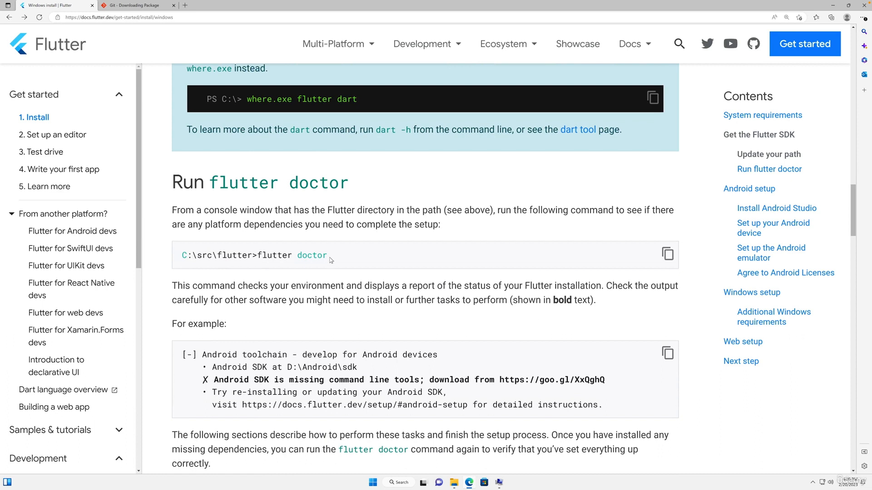
drag(329, 255, 257, 255)
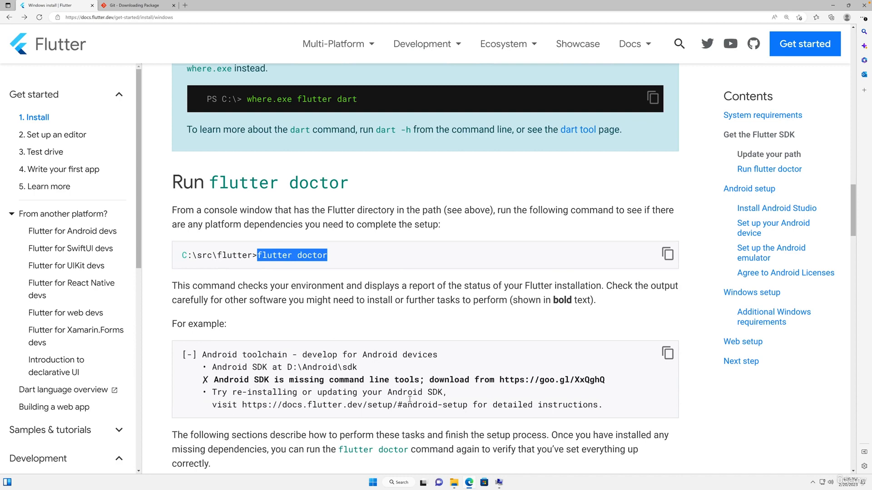
click(394, 485)
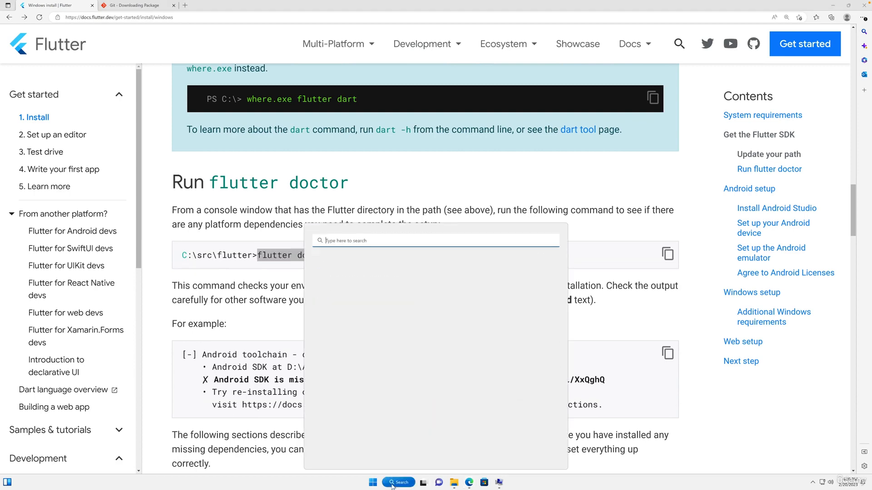
text(command)
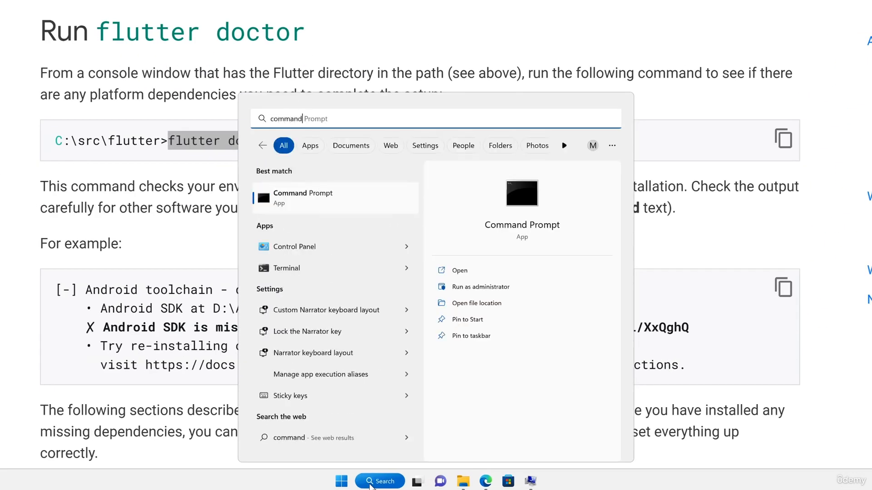
click(327, 198)
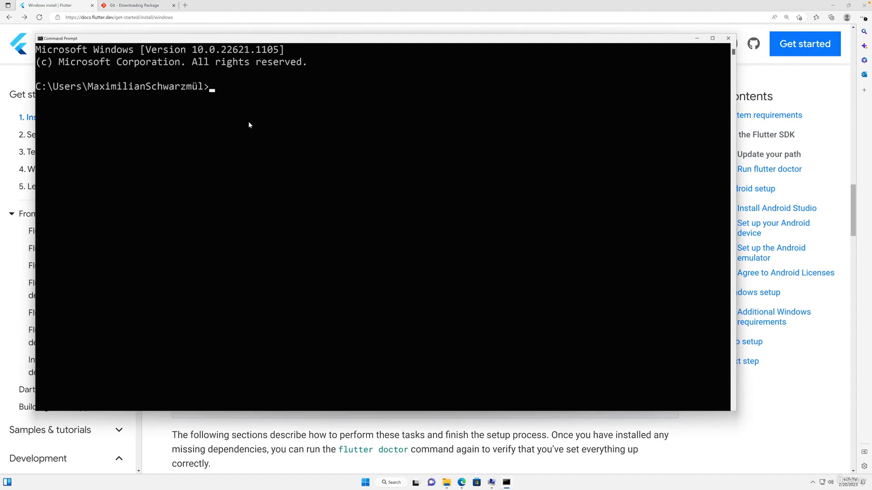
text(flutter doctor)
key(Return)
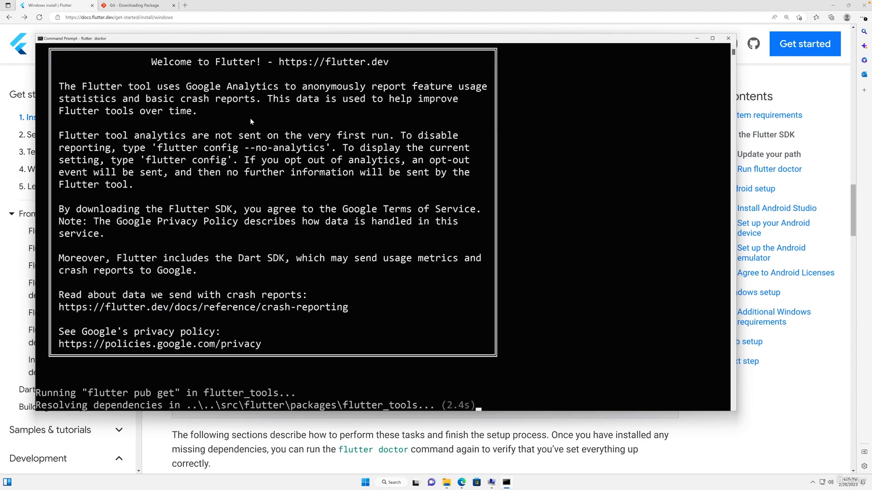
- Review the install guide from the Update your path section through the Run flutter doctor section
click(415, 424)
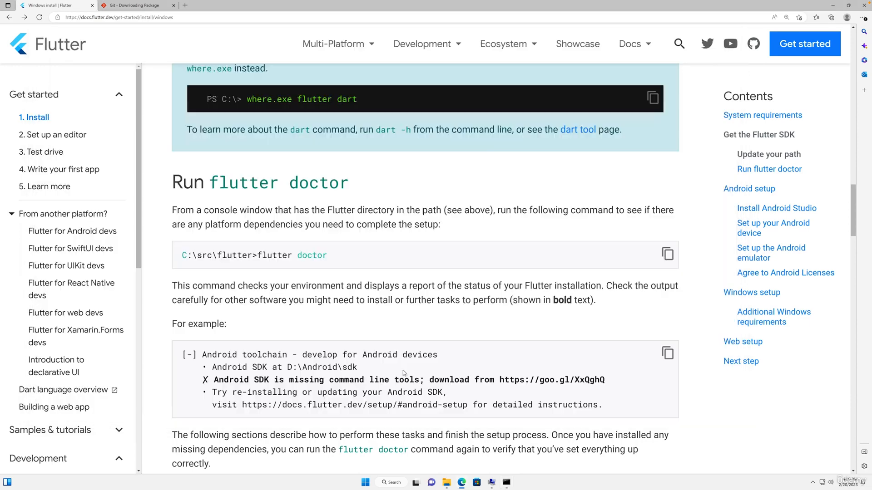
scroll(530, 163, up, 10)
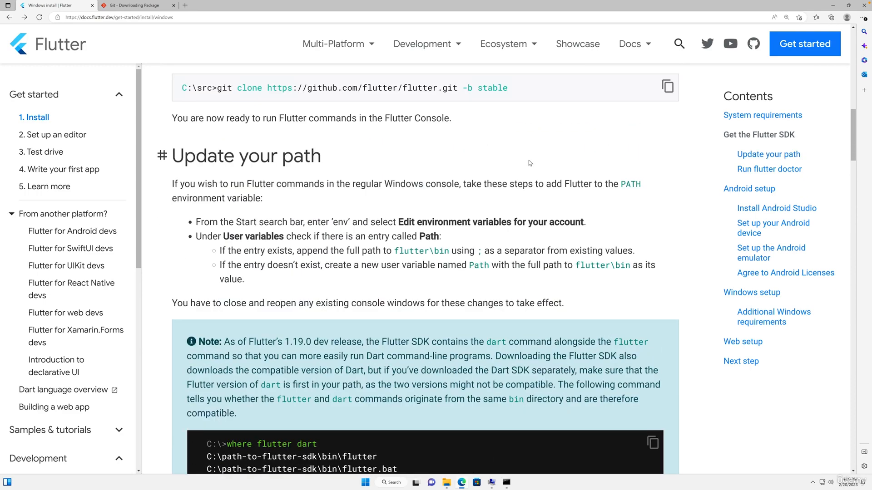
scroll(529, 163, down, 1)
scroll(530, 163, down, 1)
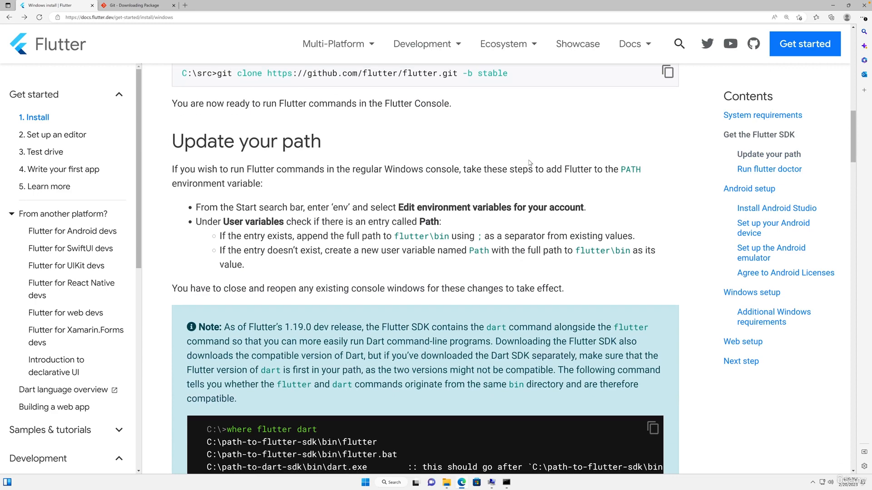
scroll(529, 163, down, 6)
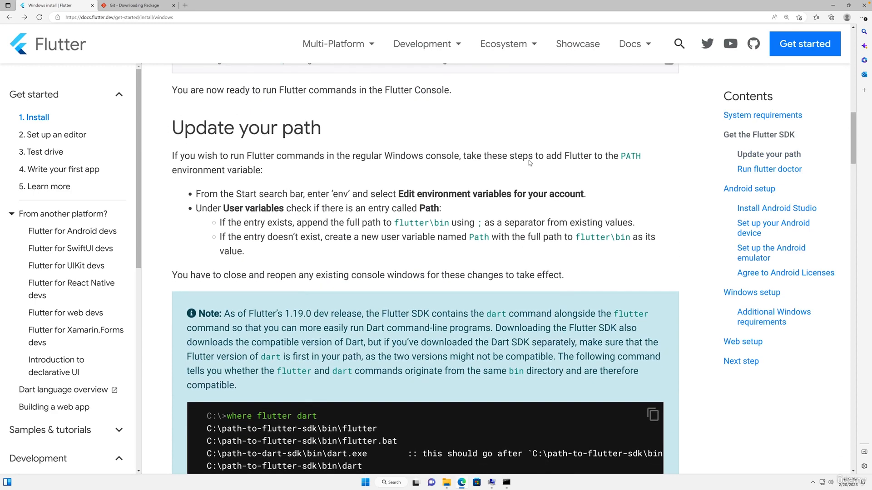
scroll(529, 162, down, 5)
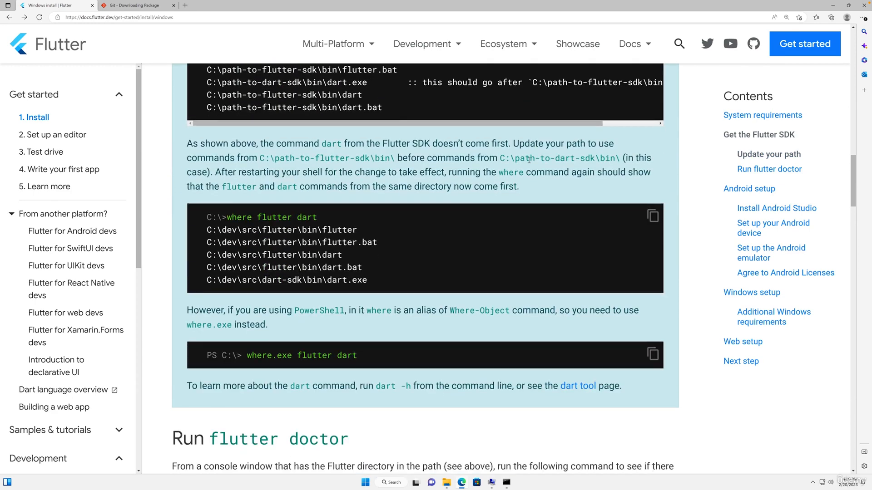
scroll(529, 161, down, 1)
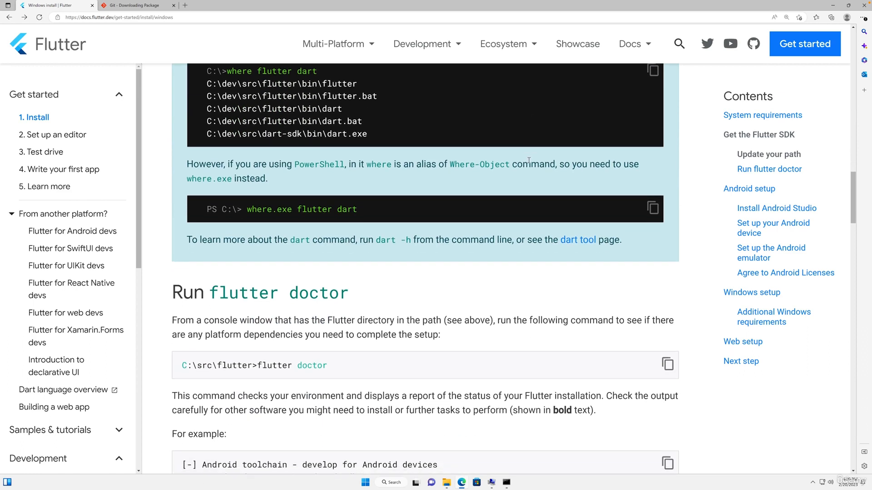
scroll(529, 160, down, 2)
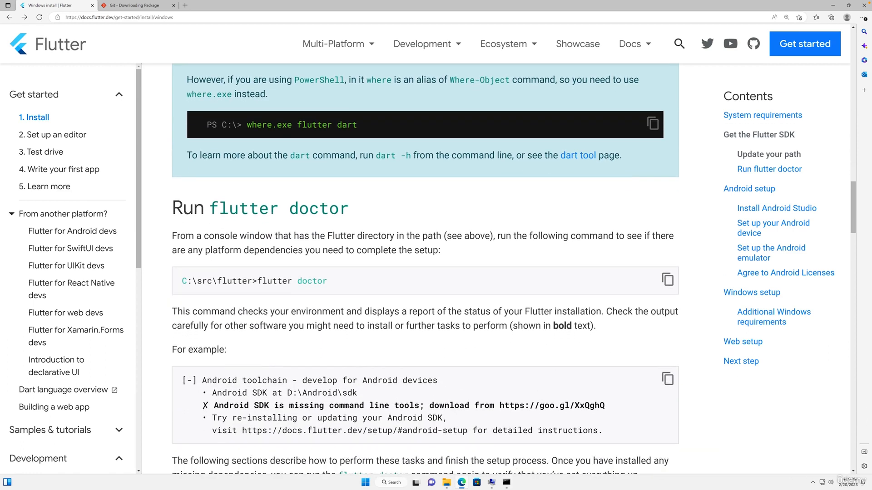
- Examine the doctor summary in the Command Prompt, checking the Flutter and Android toolchain entries
key(alt+Tab)
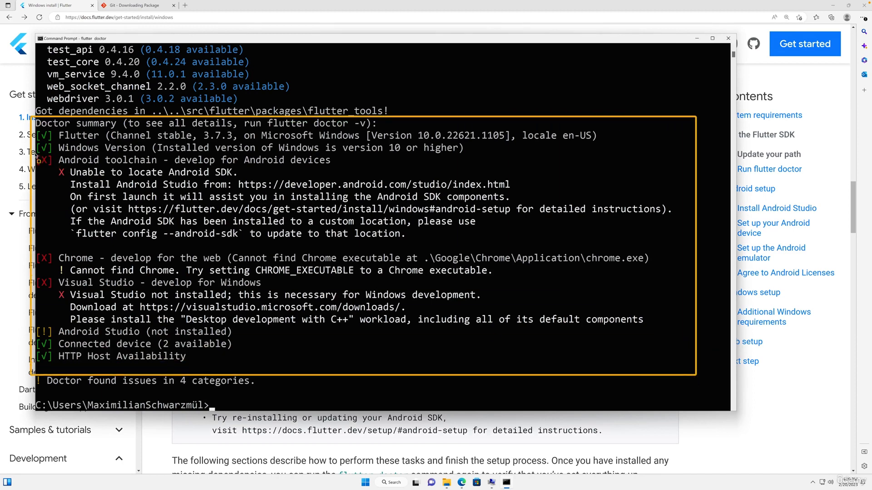
drag(37, 156, 58, 173)
drag(32, 124, 103, 144)
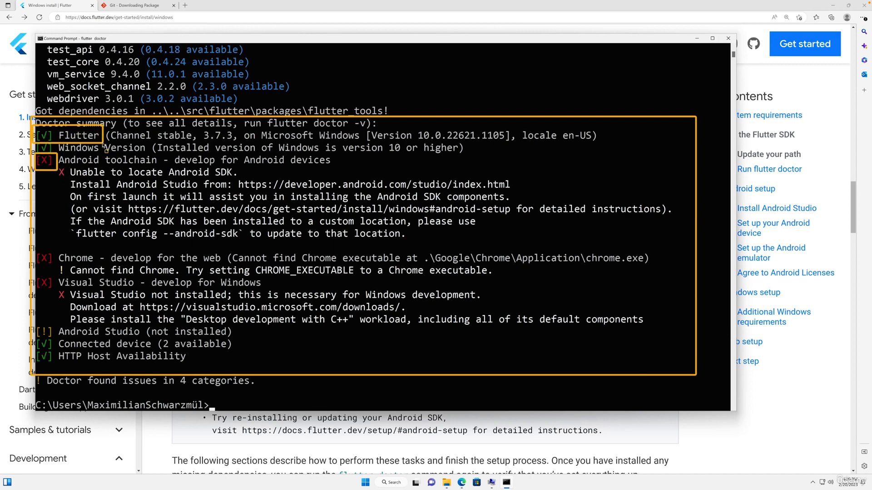
key(Escape)
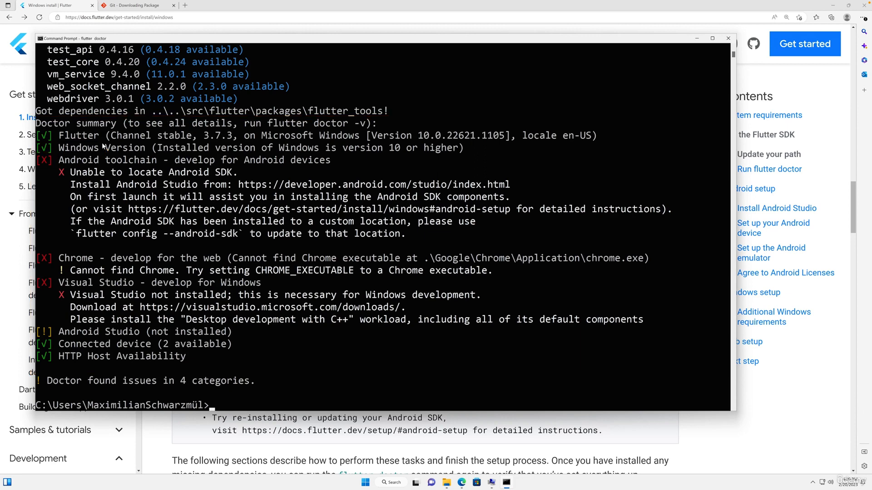
drag(29, 151, 167, 172)
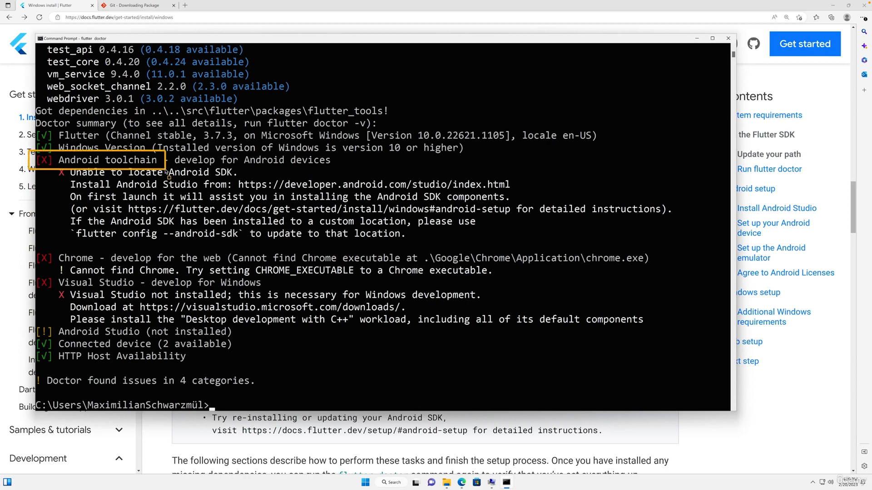
key(Escape)
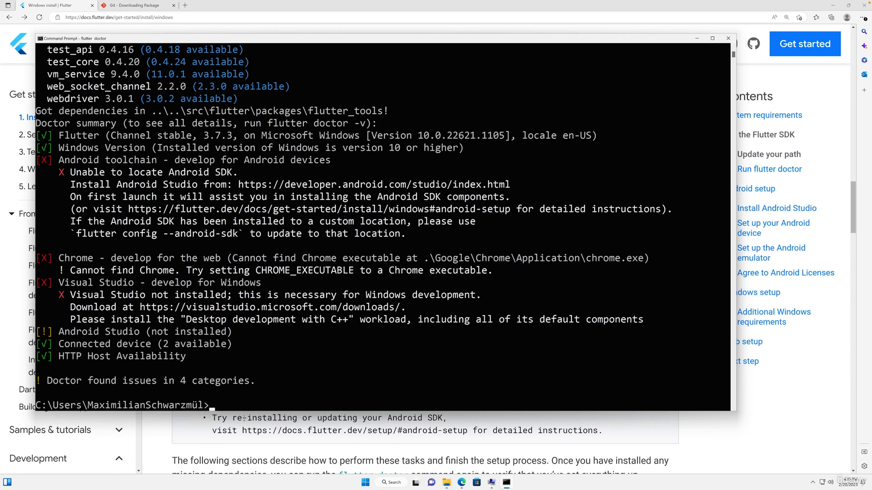
- Open the Android Studio link from the guide's Install Android Studio section in a new tab and close the Git download tab
click(238, 435)
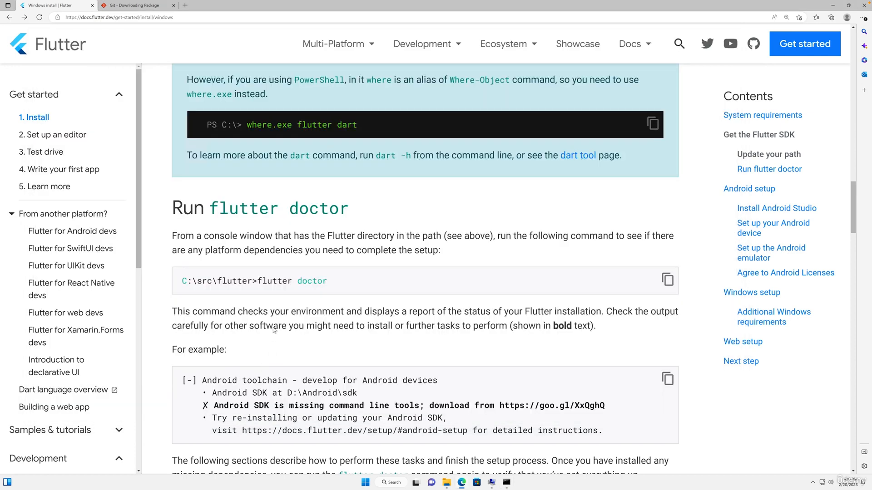
scroll(273, 326, down, 7)
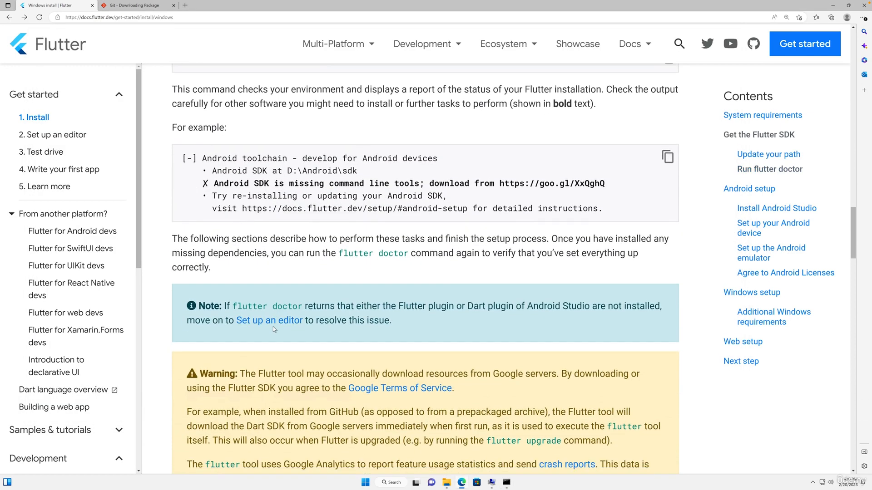
scroll(273, 330, down, 3)
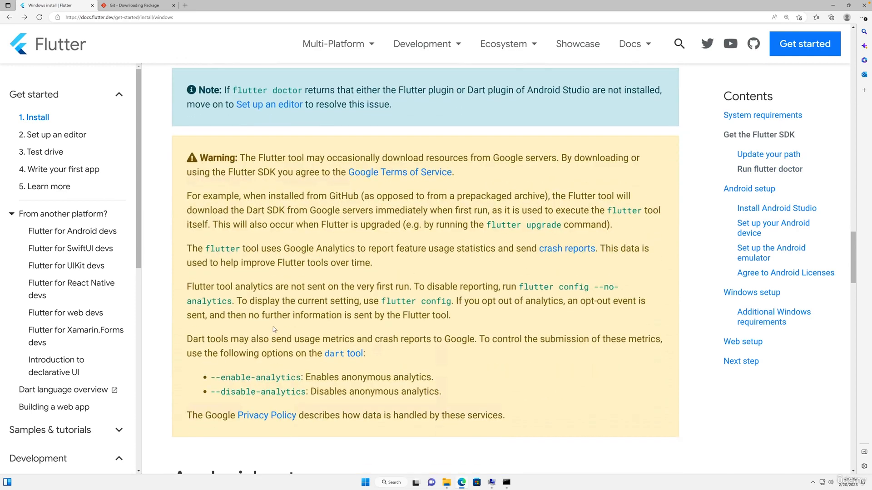
scroll(273, 326, down, 6)
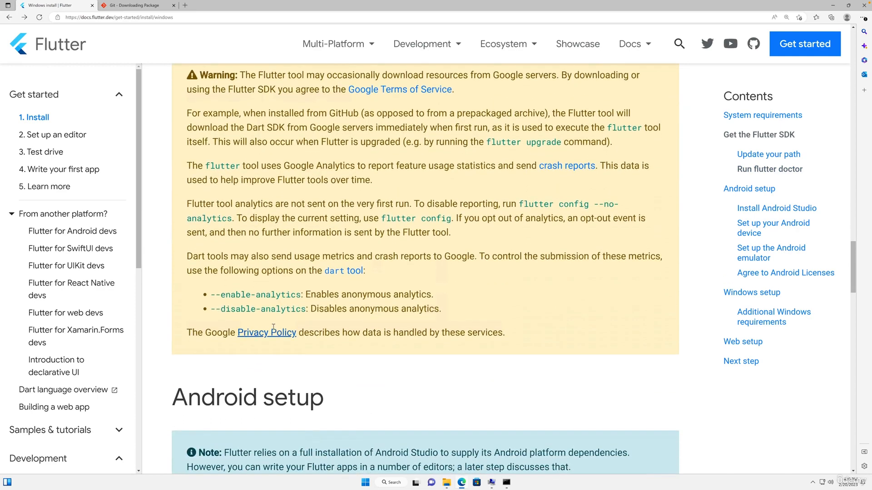
scroll(274, 326, down, 1)
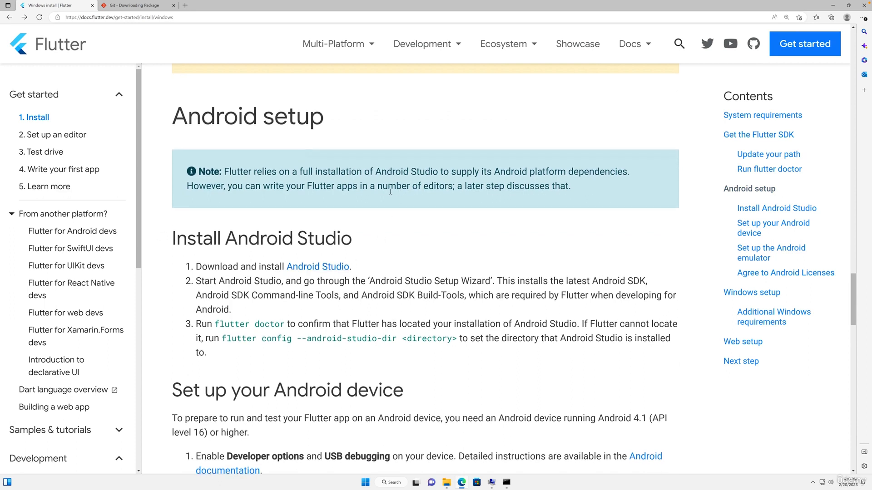
right_click(320, 266)
click(332, 270)
click(173, 6)
click(164, 6)
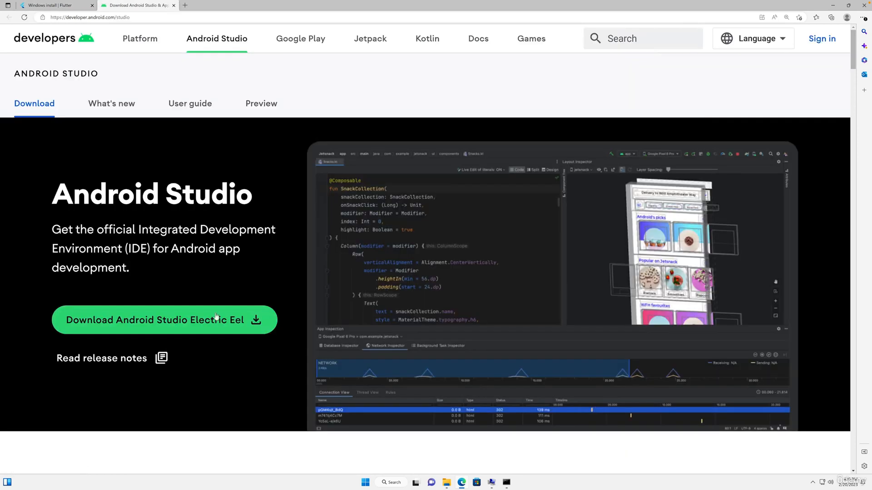
- Accept the license terms, download Android Studio Electric Eel 2022.1.1 Patch 1 for Windows and dismiss the badge offer
click(213, 329)
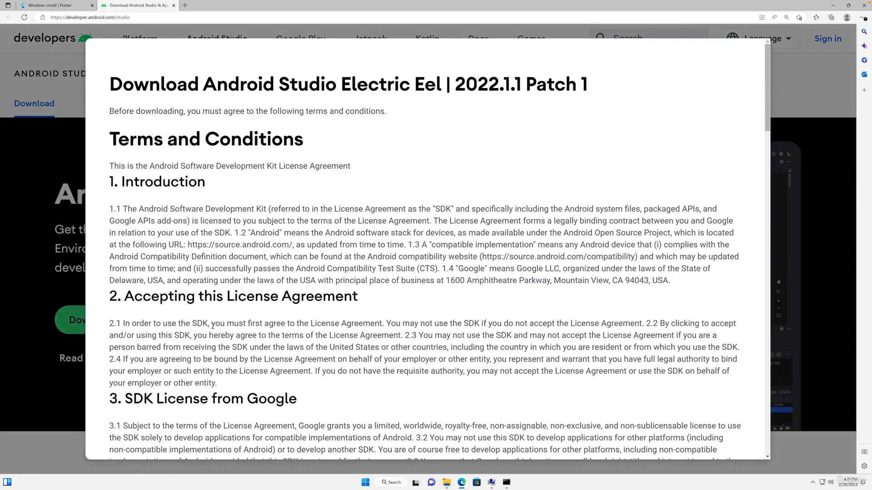
scroll(327, 314, down, 15)
scroll(327, 315, down, 15)
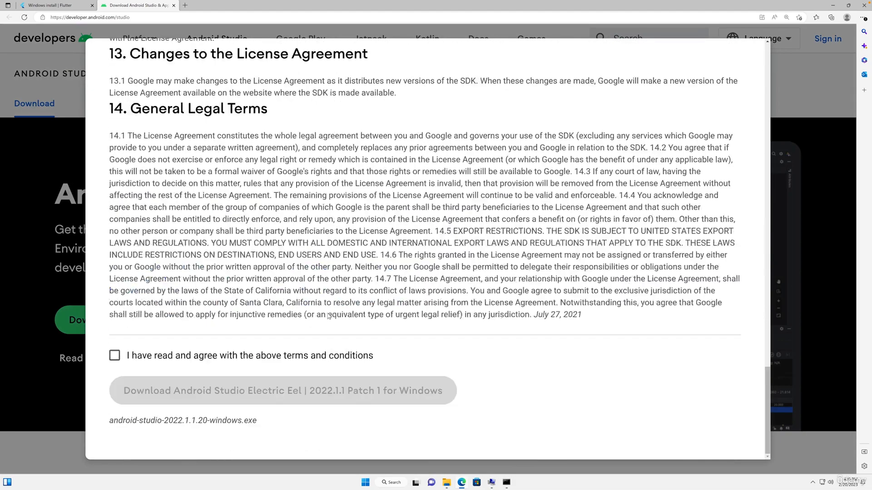
click(115, 355)
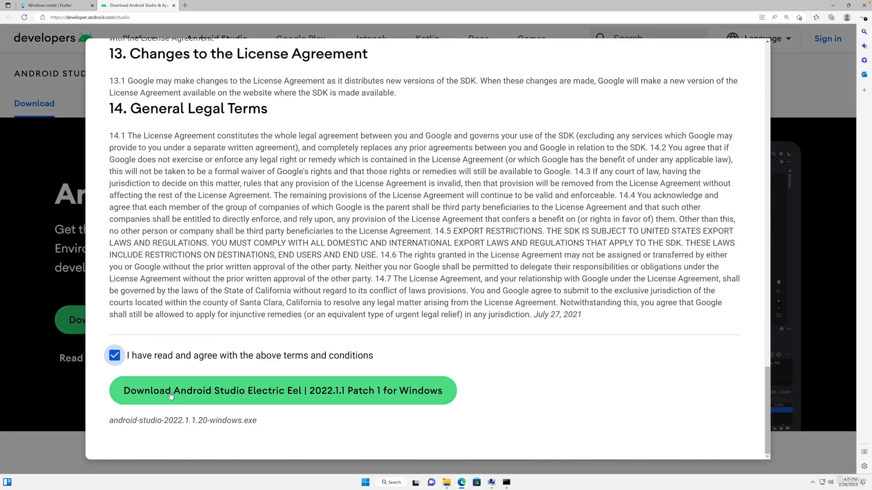
click(173, 395)
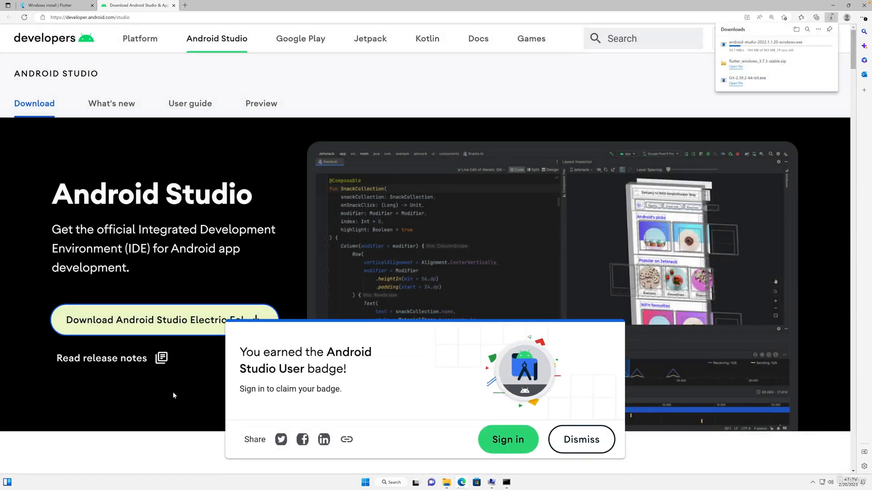
click(575, 435)
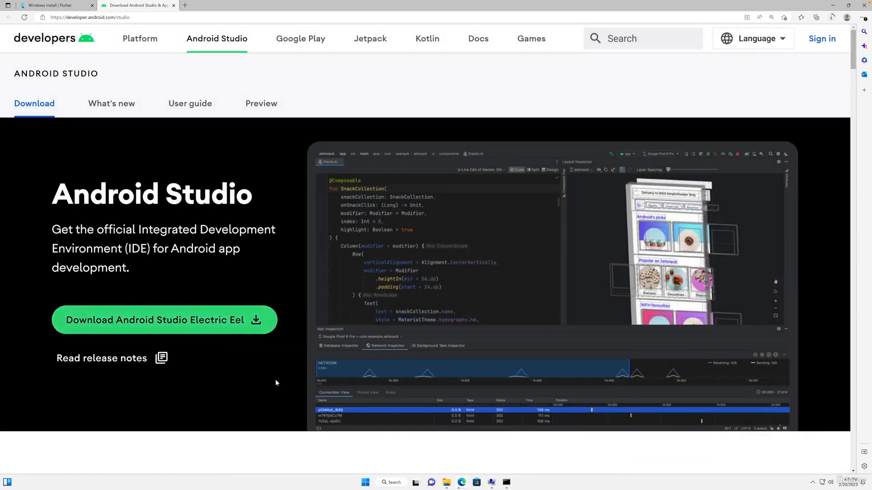
- Run the downloaded installer and install Android Studio with Android Virtual Device in C:\Program Files\Android\Android Studio, keeping the Android Studio Start Menu folder
click(832, 17)
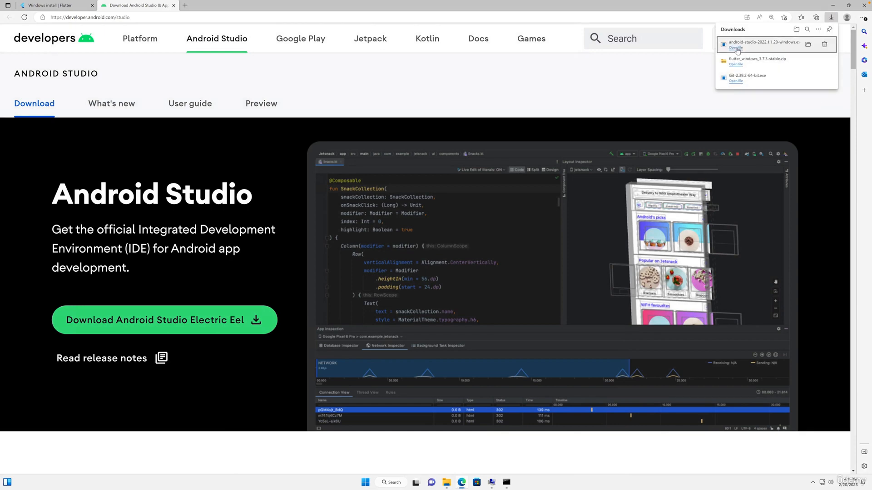
click(736, 49)
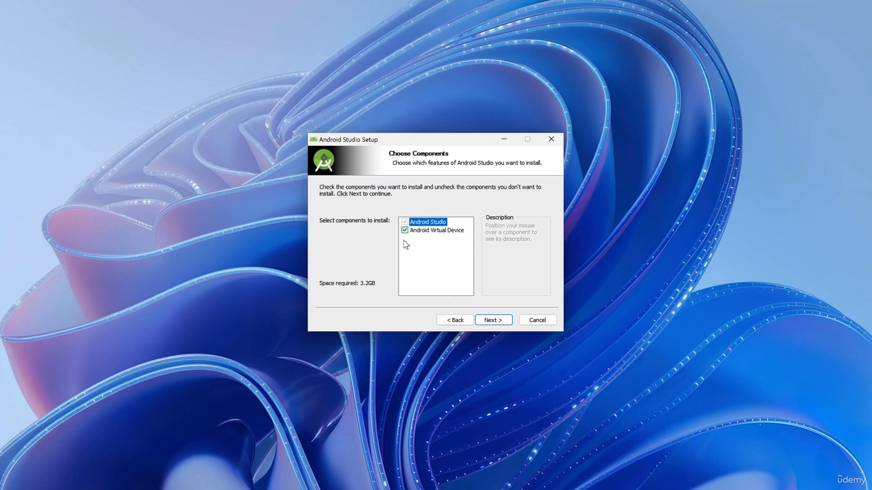
drag(391, 219, 479, 242)
key(Escape)
click(493, 321)
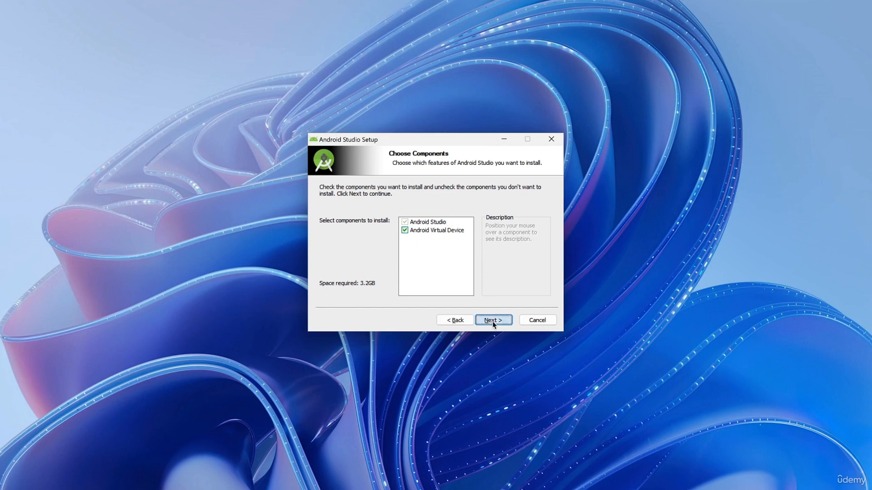
click(492, 321)
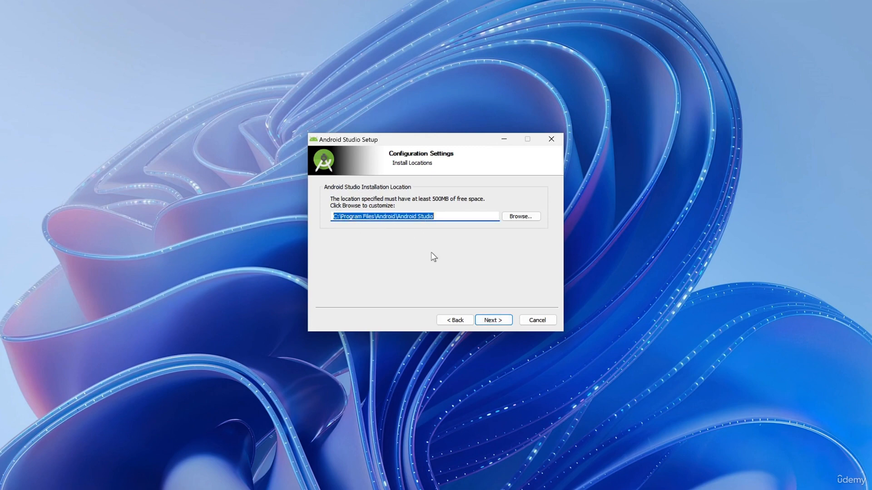
click(493, 321)
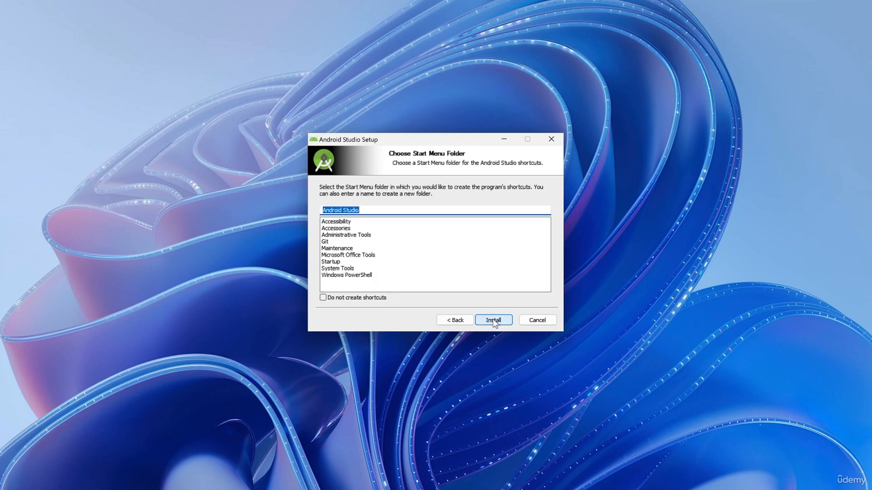
click(494, 321)
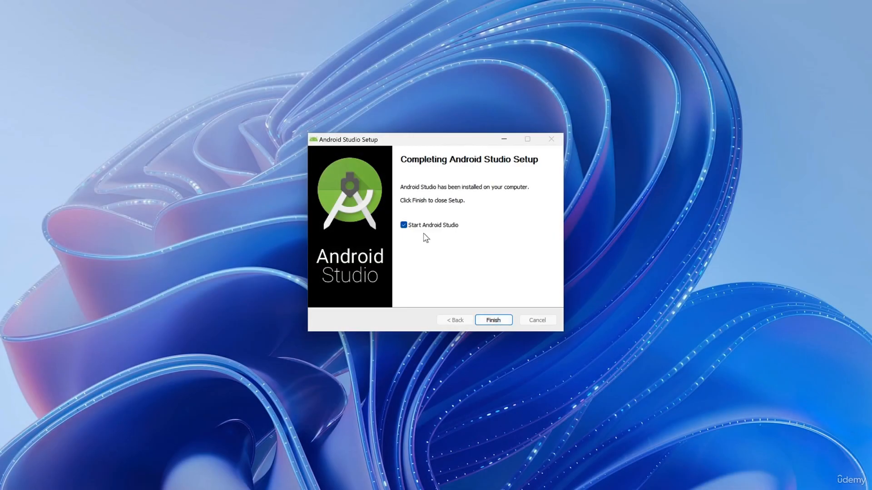
- Finish the installer with Start Android Studio enabled, import no settings and proceed to the setup wizard's install type
click(495, 323)
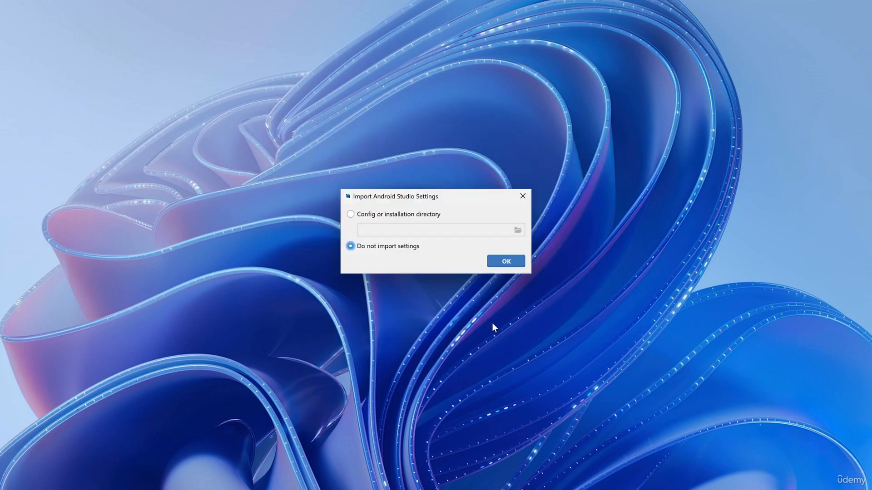
click(506, 260)
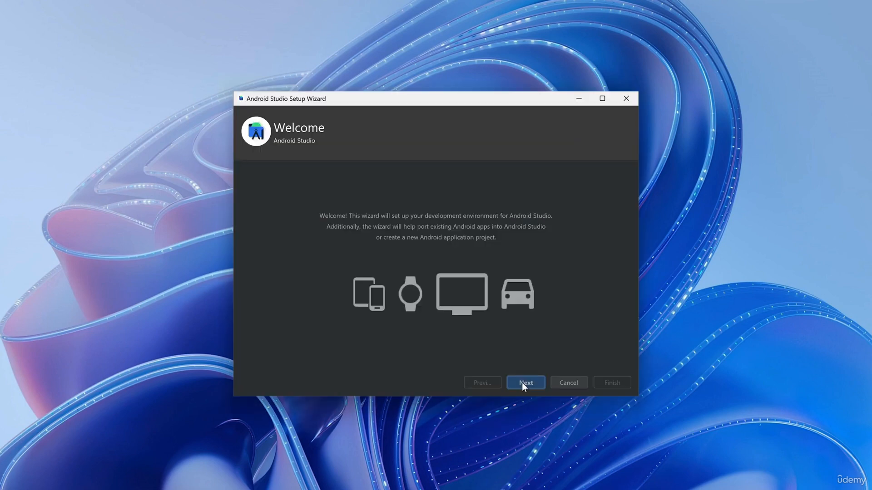
click(522, 382)
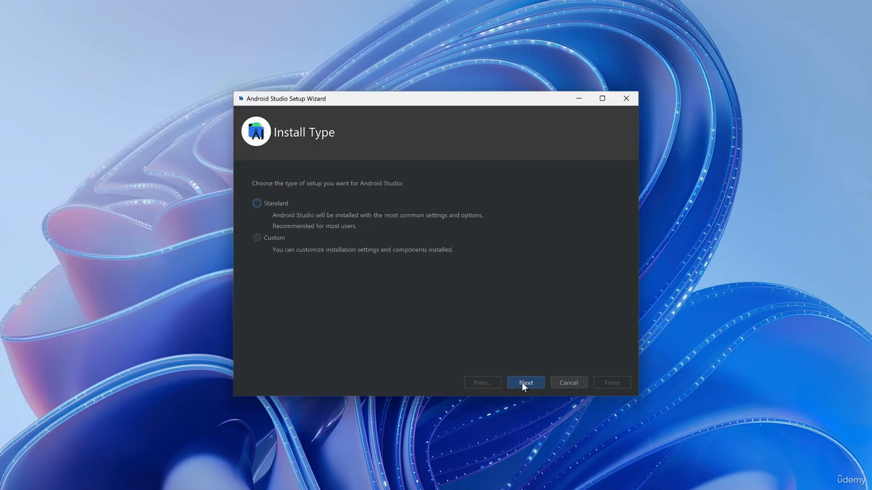
- Choose the Custom install type and keep C:\Program Files\Android\Android Studio\jbr as the default JDK location
click(256, 238)
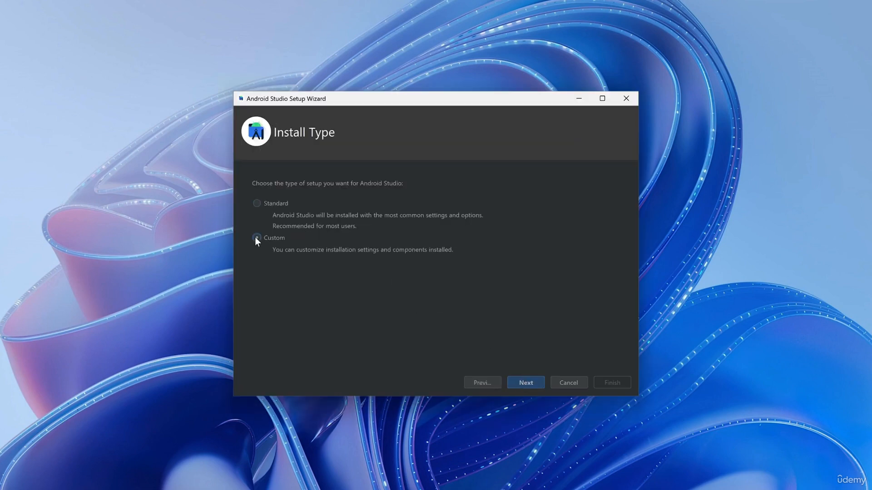
click(530, 384)
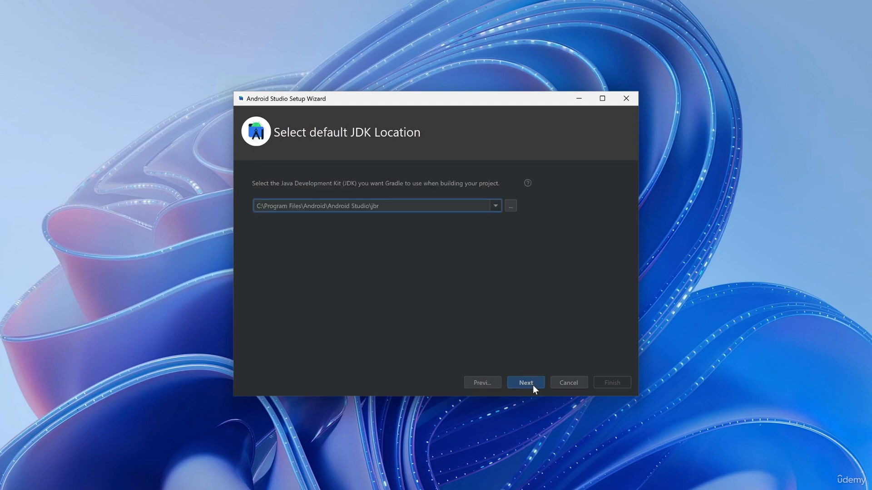
click(527, 383)
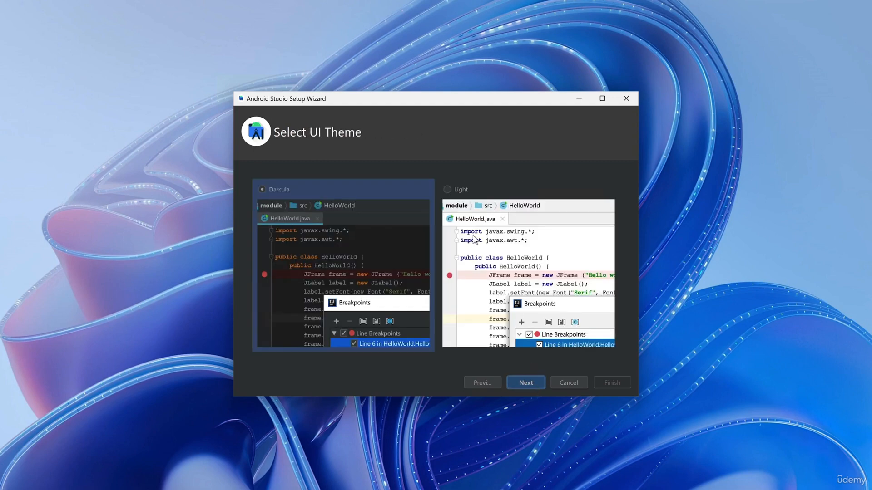
- Choose the Darcula UI theme and proceed to the SDK components setup
click(477, 222)
click(349, 206)
click(523, 382)
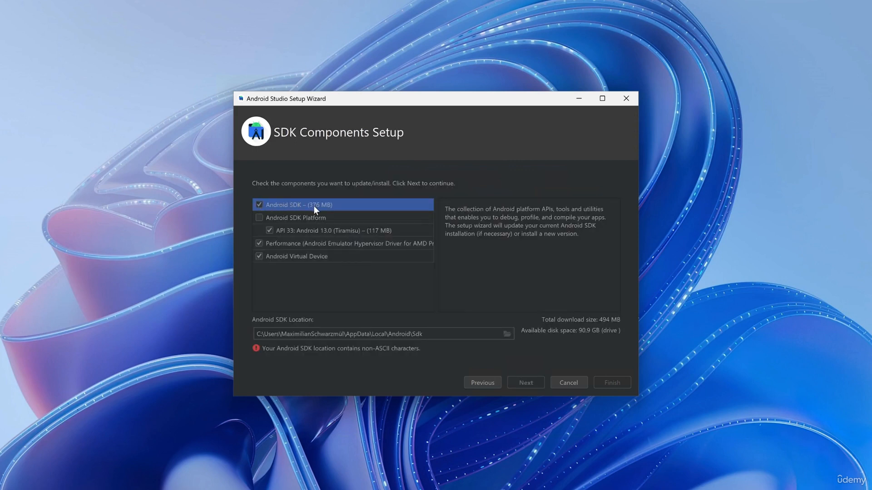
- Review the SDK components, keeping API 33: Android 13.0 (Tiramisu) and Android Virtual Device included
click(257, 218)
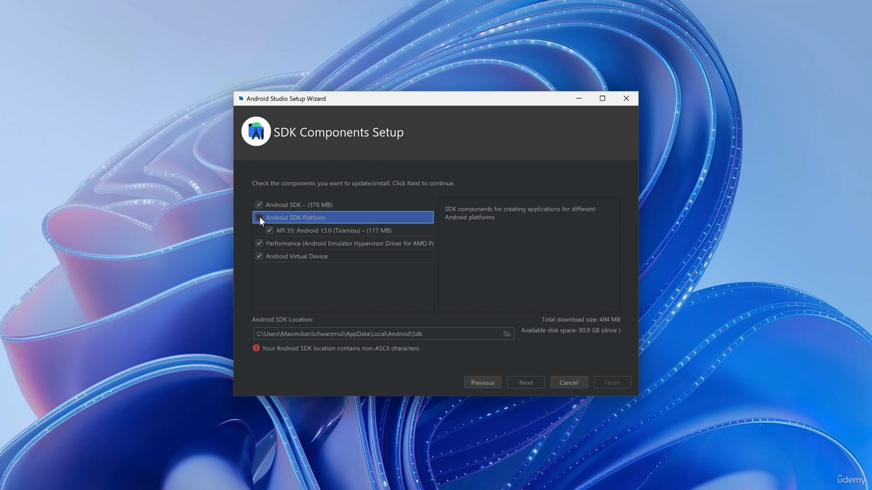
click(287, 231)
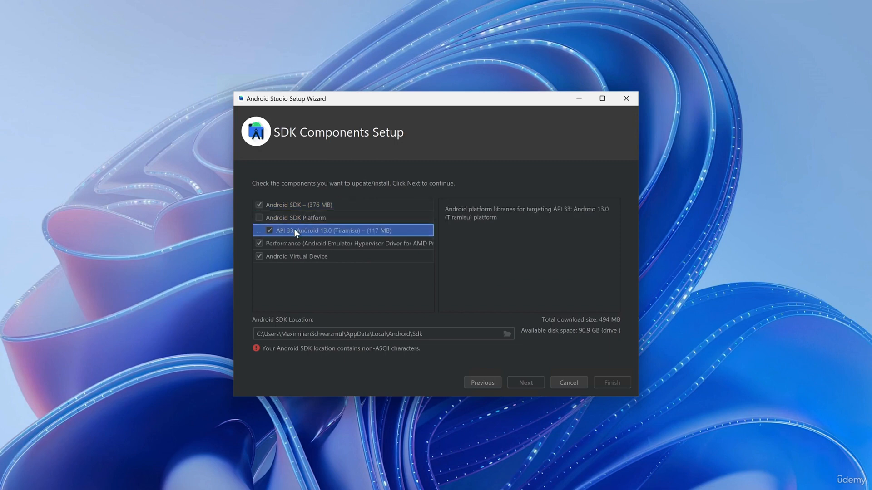
click(262, 260)
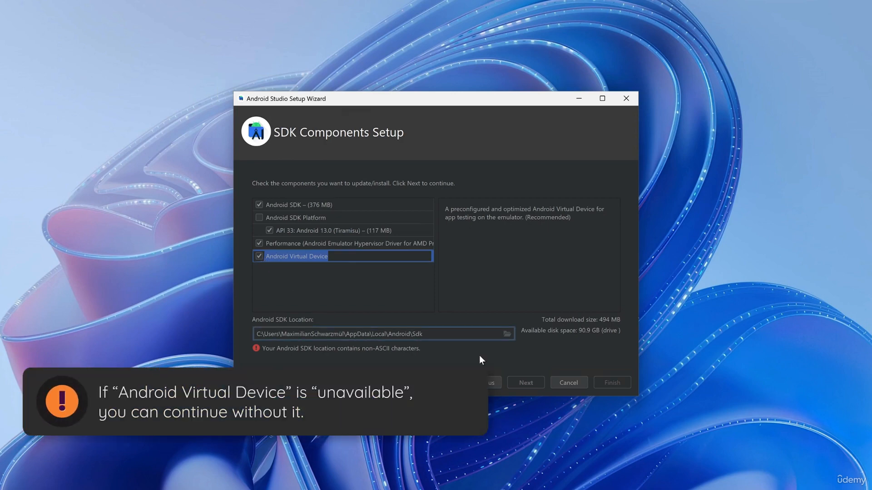
- Create an Android folder on drive C with an sdk subfolder and set C:\Android\sdk as the Android SDK location
drag(276, 325, 435, 346)
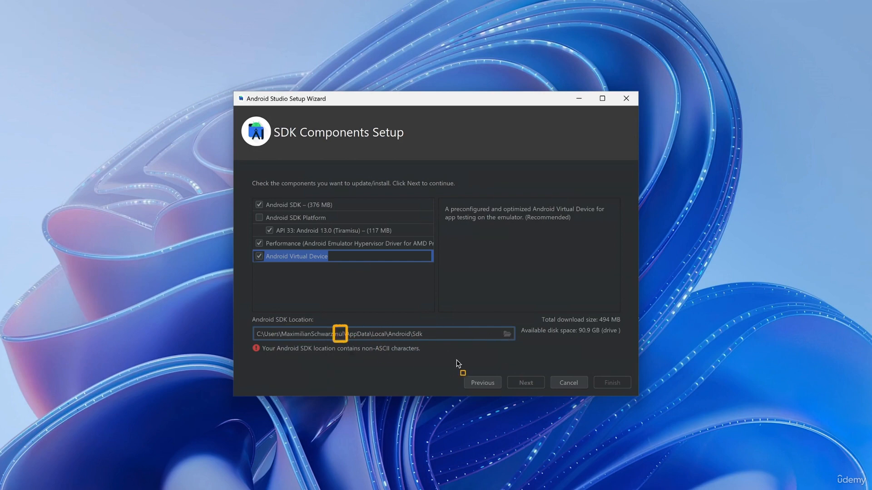
click(506, 334)
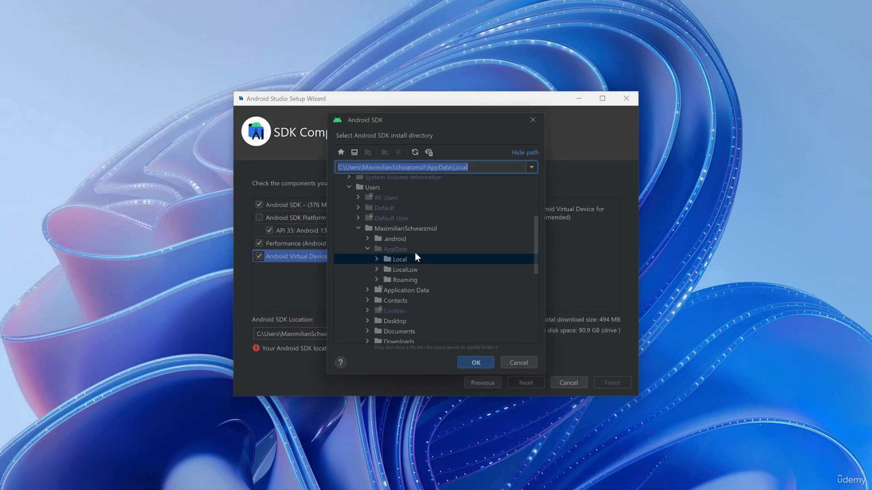
text(C:\)
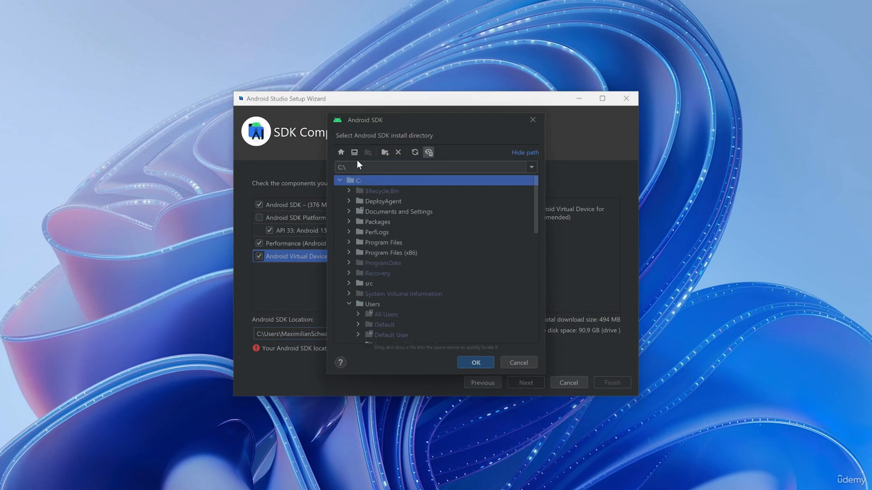
click(385, 152)
text(Androi)
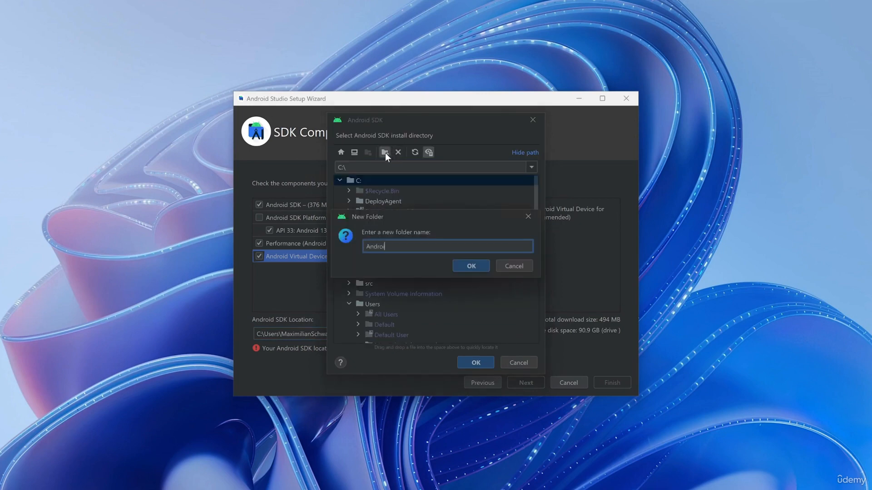
text(d)
click(470, 266)
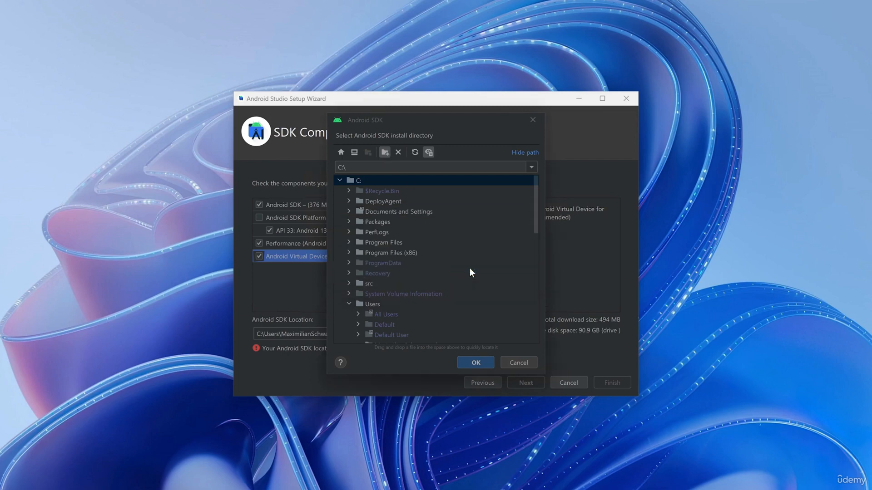
click(385, 152)
text(sdk)
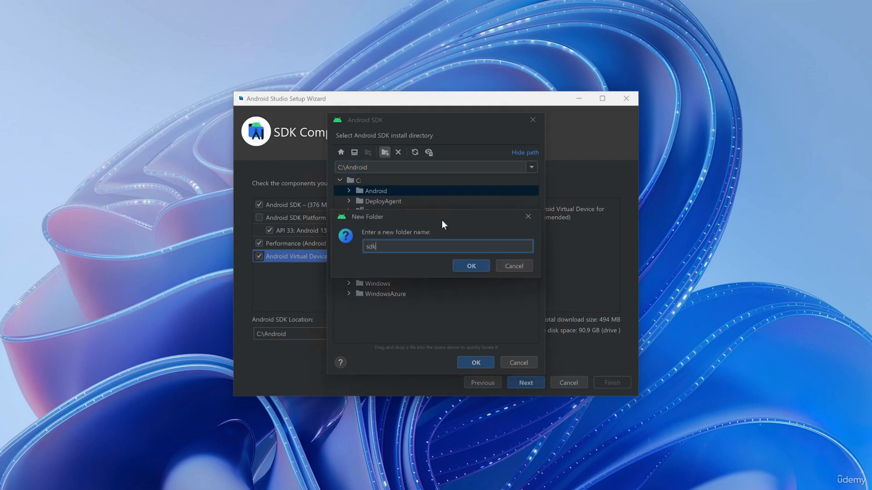
click(460, 264)
click(475, 362)
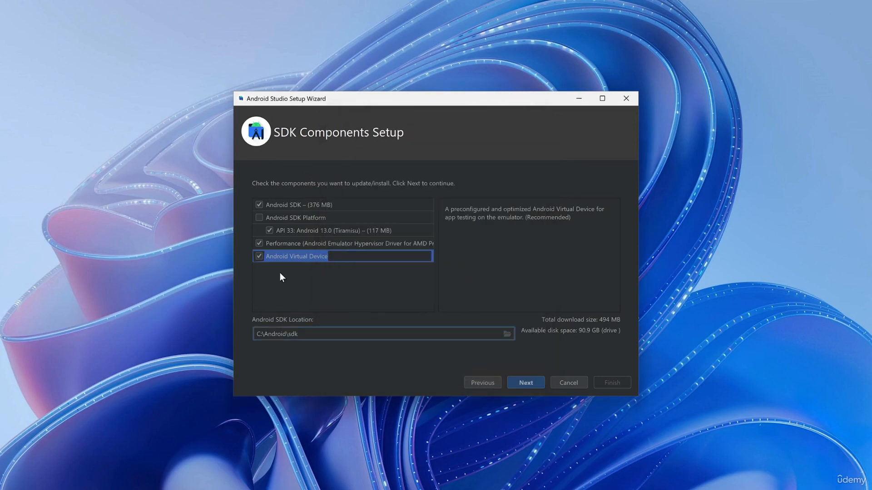
- Proceed with Android Virtual Device included, accept the android-sdk-license, download the components and finish the setup wizard
click(259, 259)
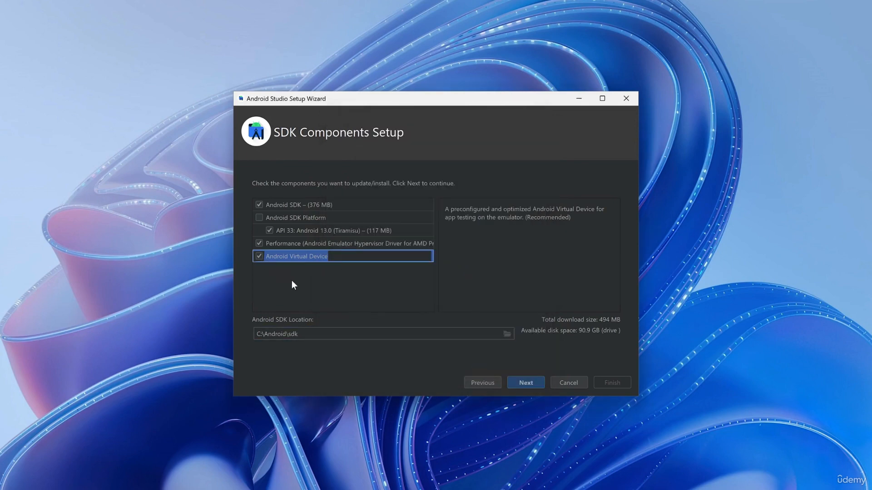
click(526, 383)
click(605, 349)
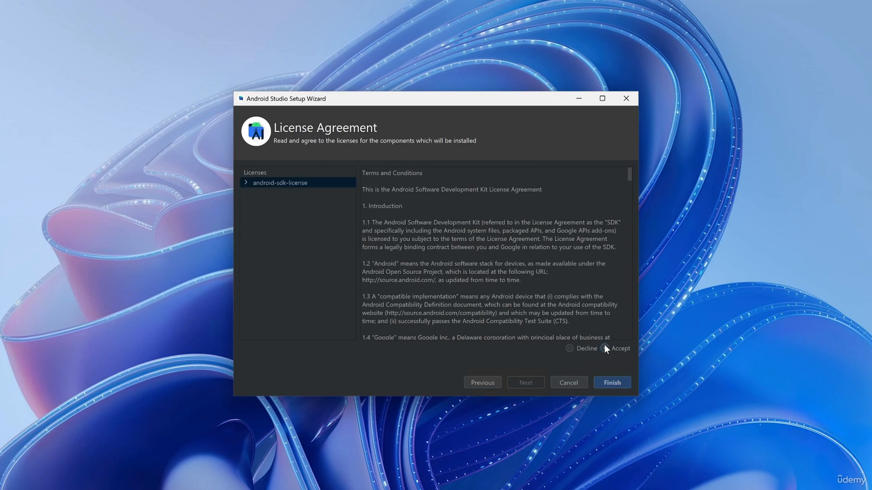
click(611, 384)
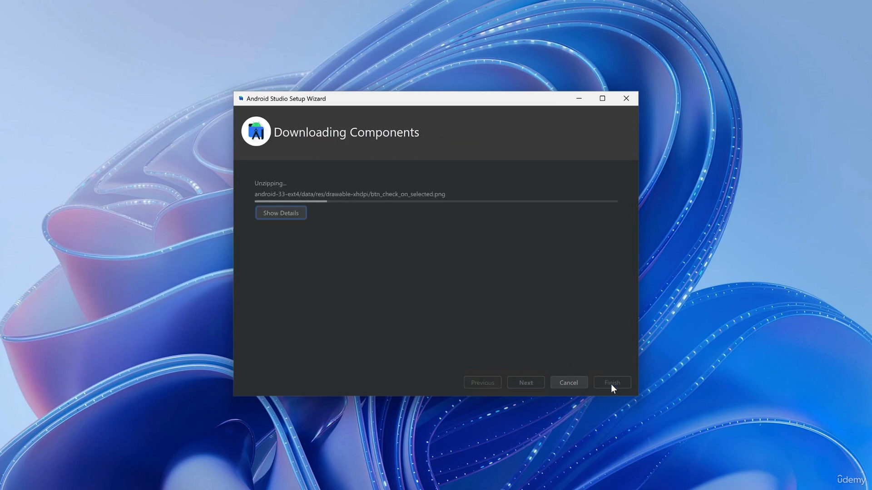
click(610, 381)
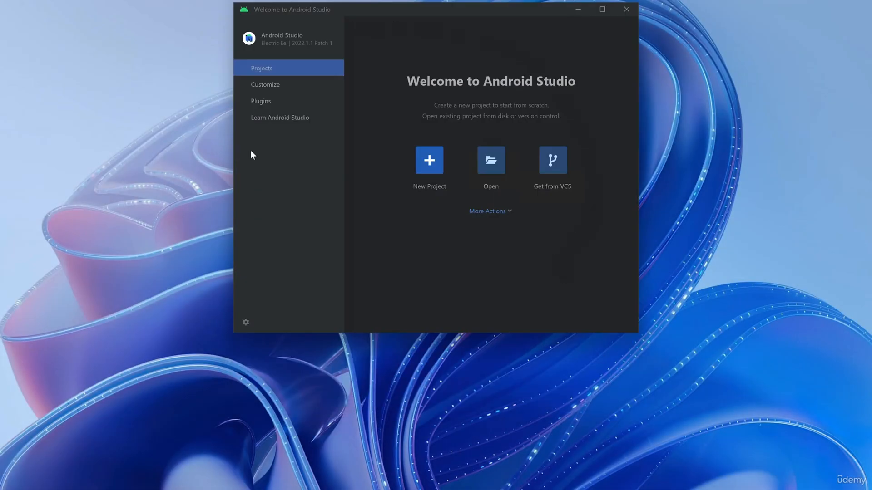
- Open the SDK Manager and select the Android 13.0 (Tiramisu) platform, API level 33, for installation
click(512, 210)
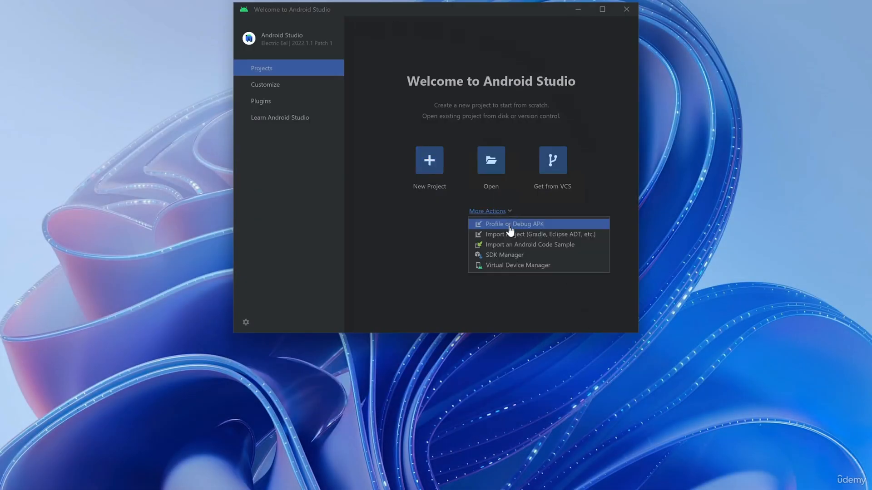
click(517, 203)
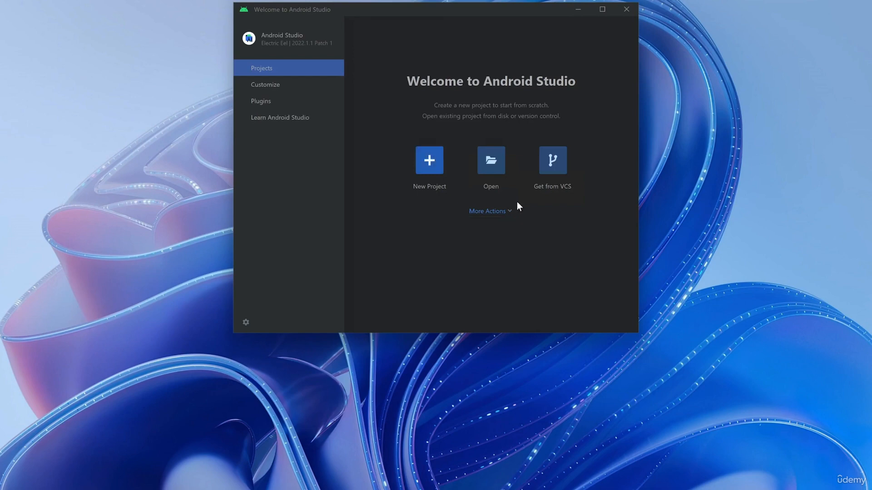
click(508, 212)
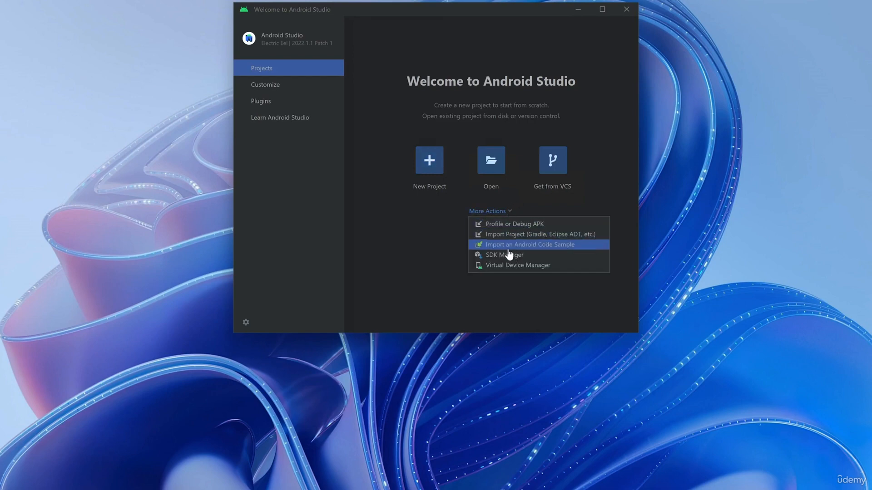
click(534, 258)
click(336, 139)
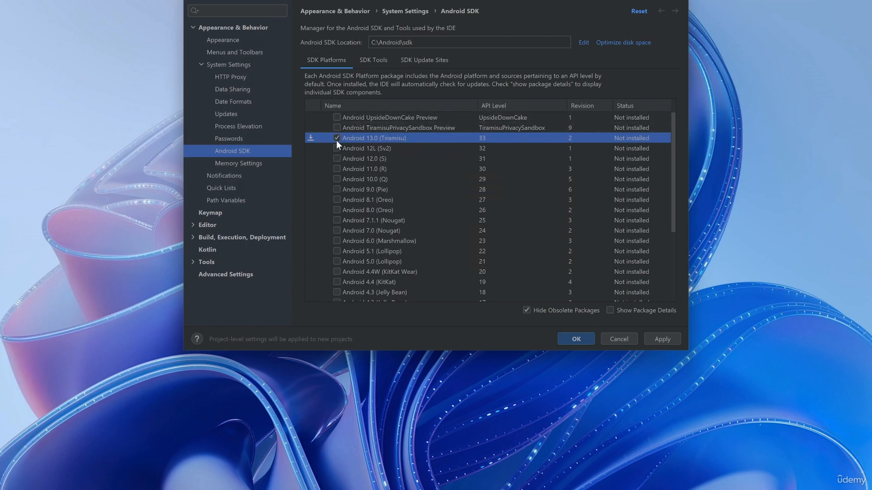
- Include Android SDK Build-Tools 34-rc1 and Android SDK Command-line Tools (latest) in the SDK tools and confirm the installation
click(374, 60)
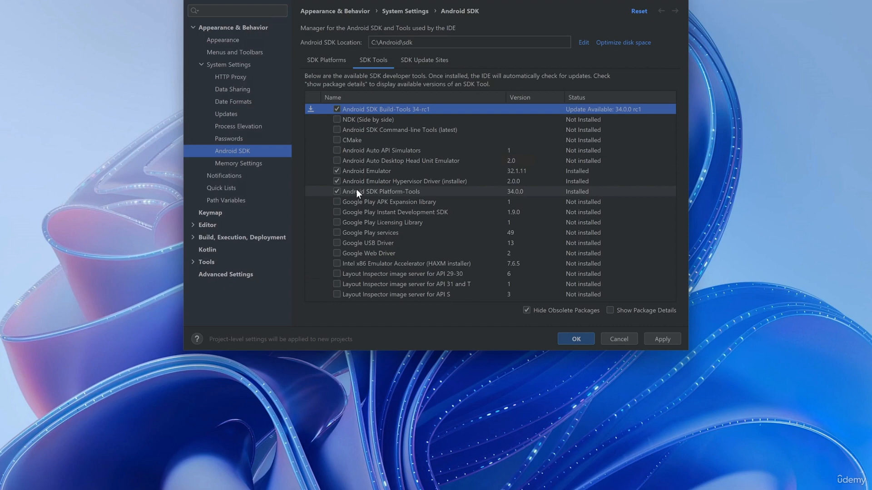
click(337, 130)
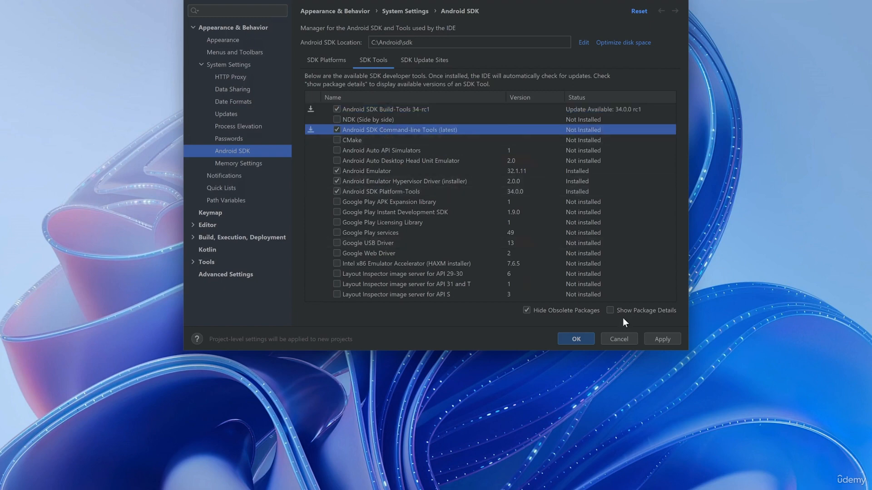
click(661, 340)
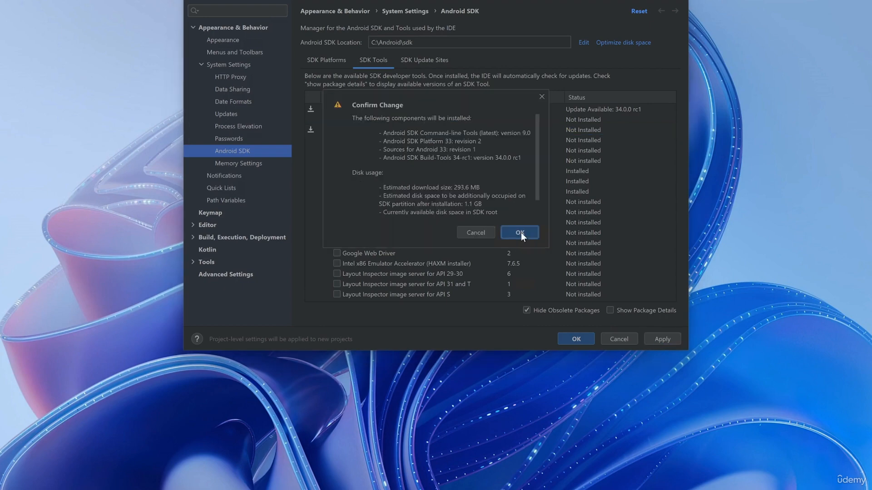
click(520, 232)
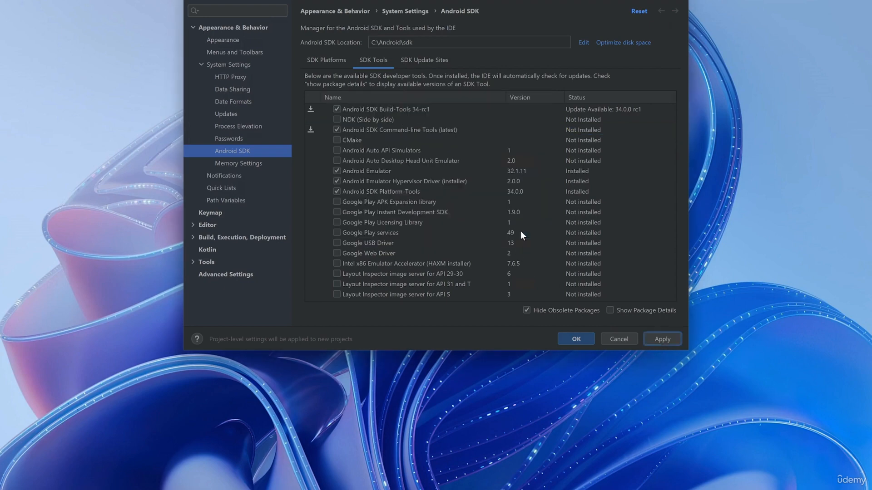
- Accept the android-sdk-preview-license, run the SDK component installation to completion and close the SDK settings
click(443, 291)
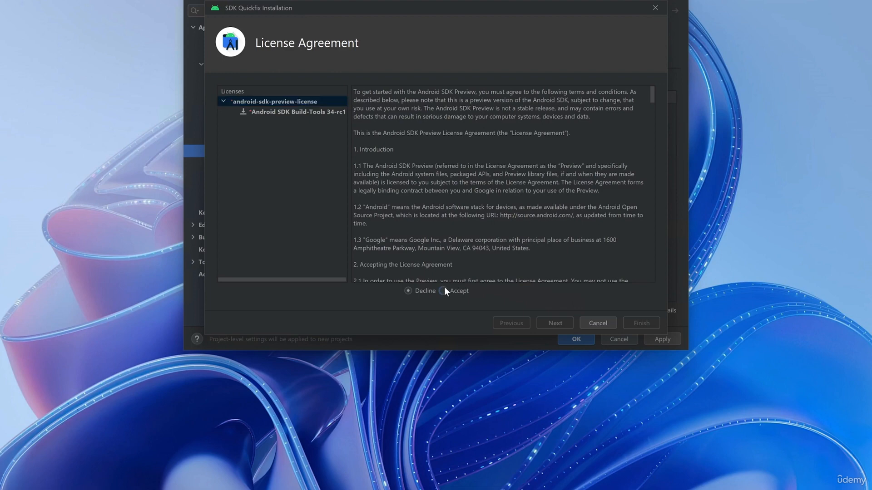
click(556, 322)
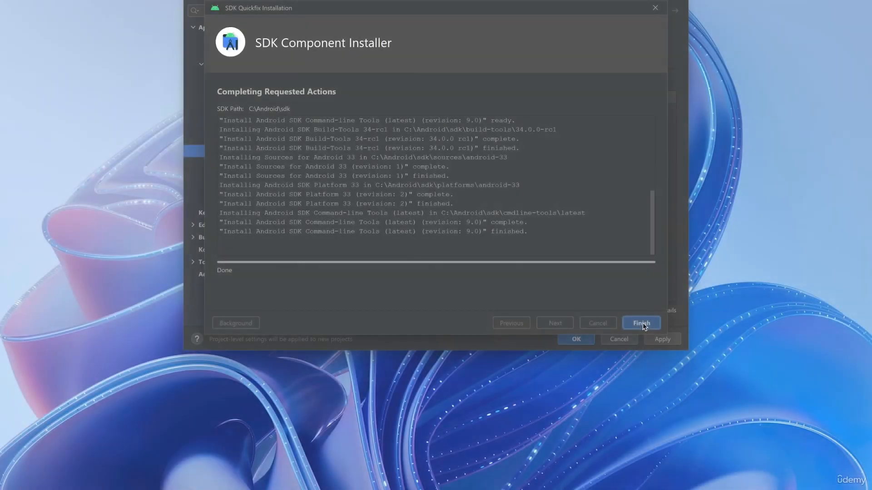
click(642, 322)
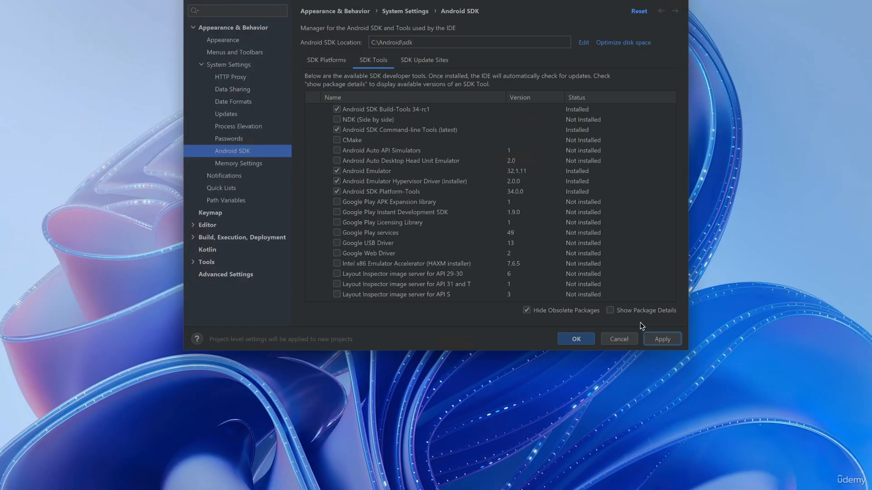
click(584, 340)
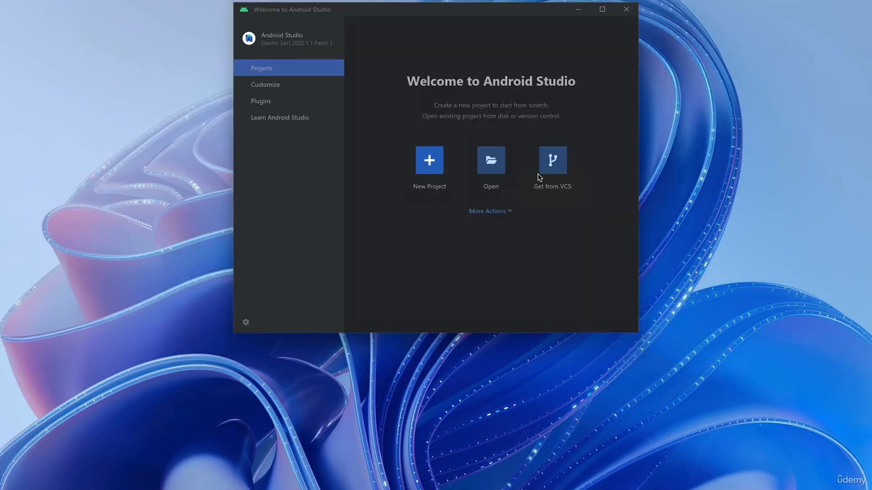
- Open the Virtual Device Manager and start a new virtual device with Pixel 6 as the phone hardware
click(512, 218)
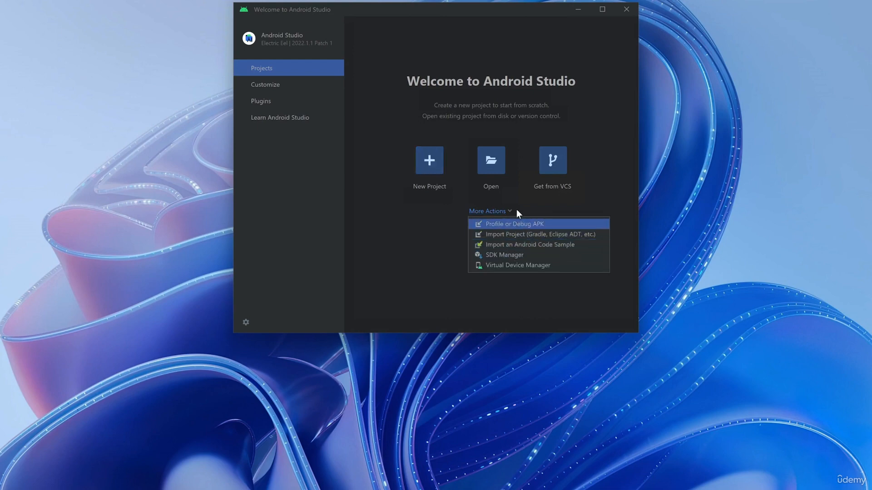
click(512, 212)
click(511, 212)
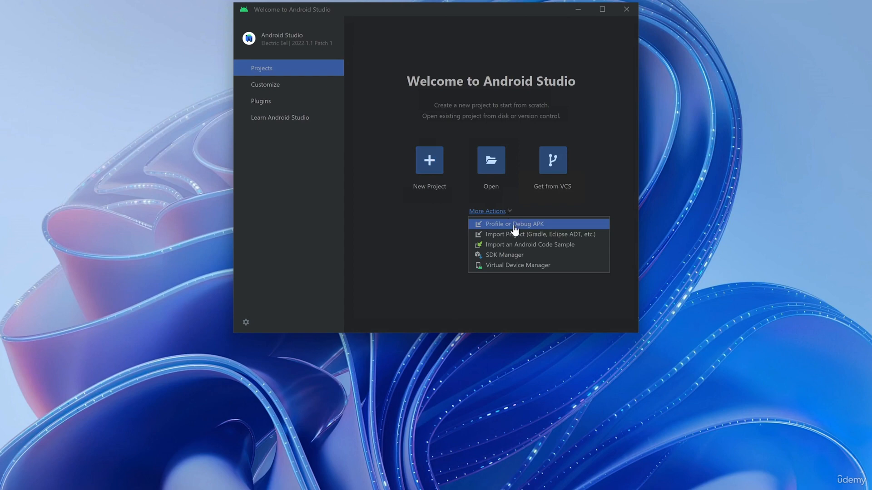
click(564, 268)
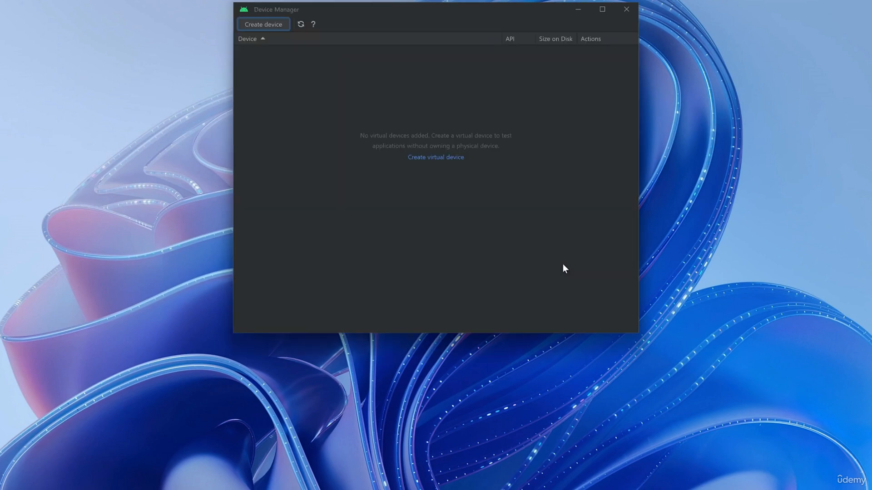
click(264, 25)
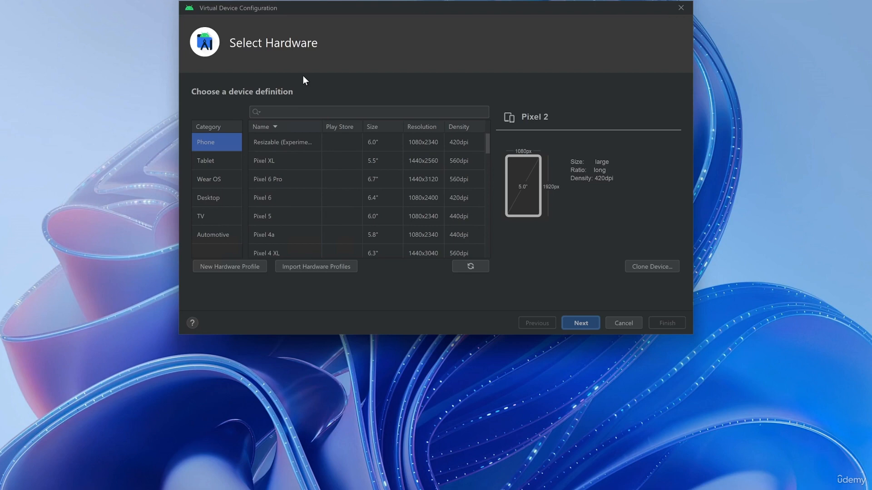
click(279, 198)
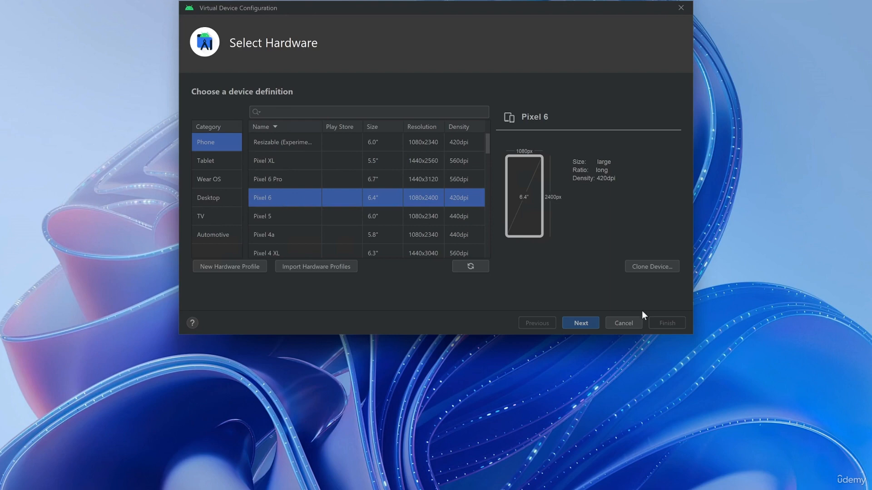
click(582, 324)
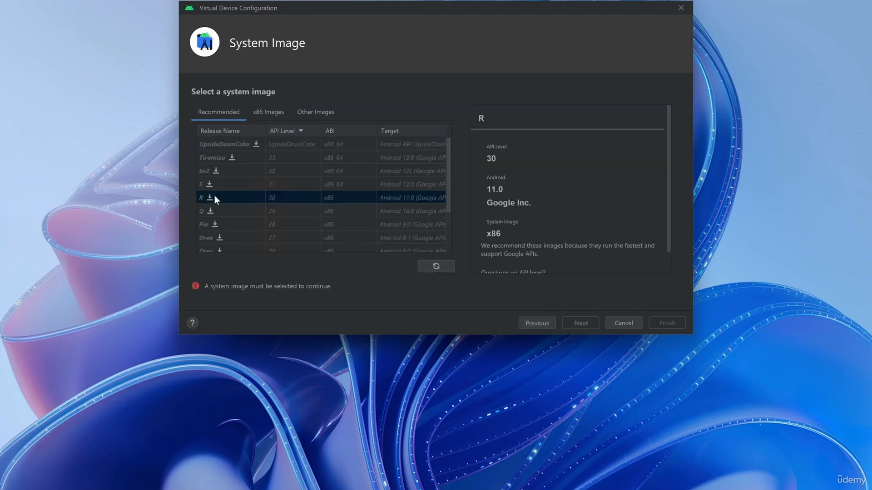
- Download the Tiramisu API 33 x86_64 system image for the virtual device and finish the component installer
click(231, 158)
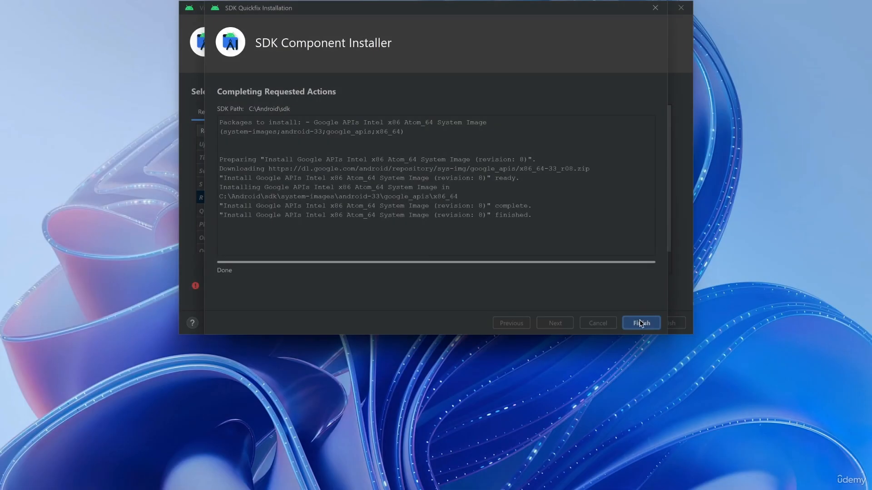
click(640, 323)
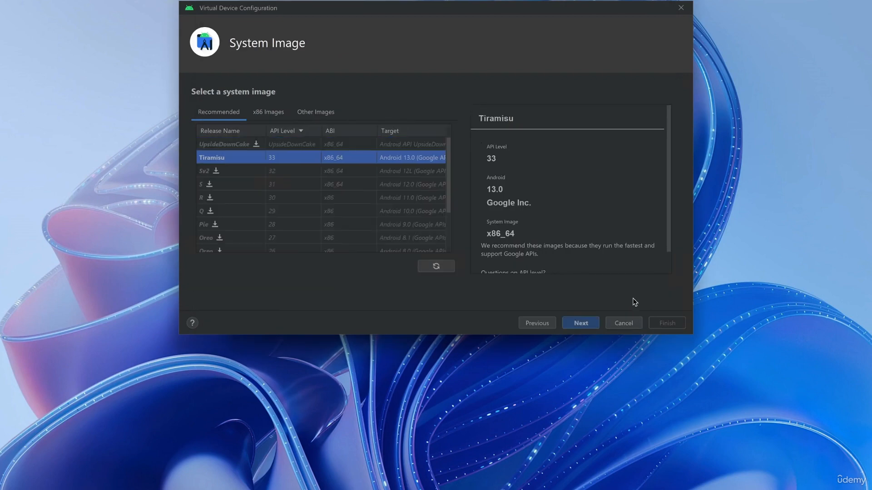
- Set the Pixel 6 API 33 virtual device's emulated graphics to Hardware - GLES 2.0 and finish creating the device
click(581, 323)
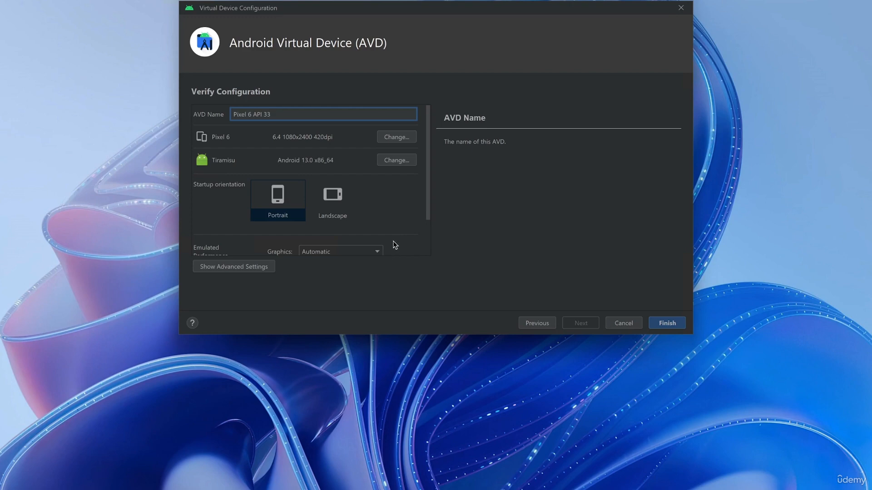
drag(425, 206, 429, 258)
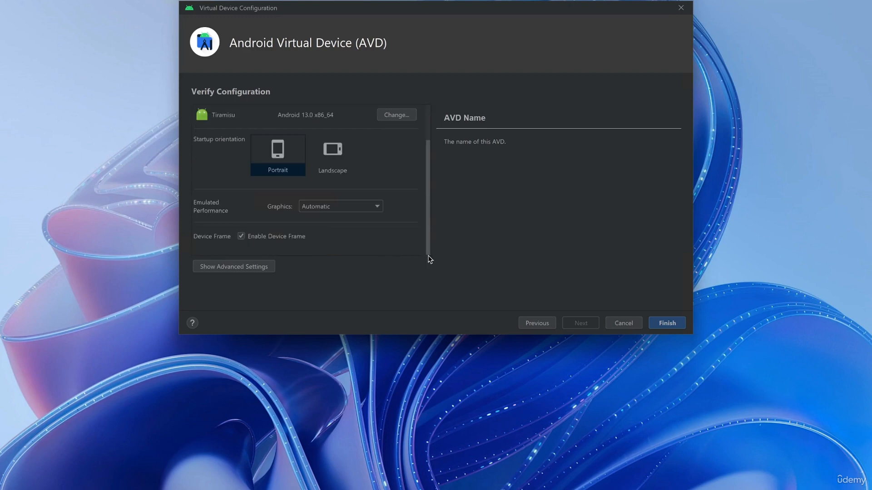
click(366, 208)
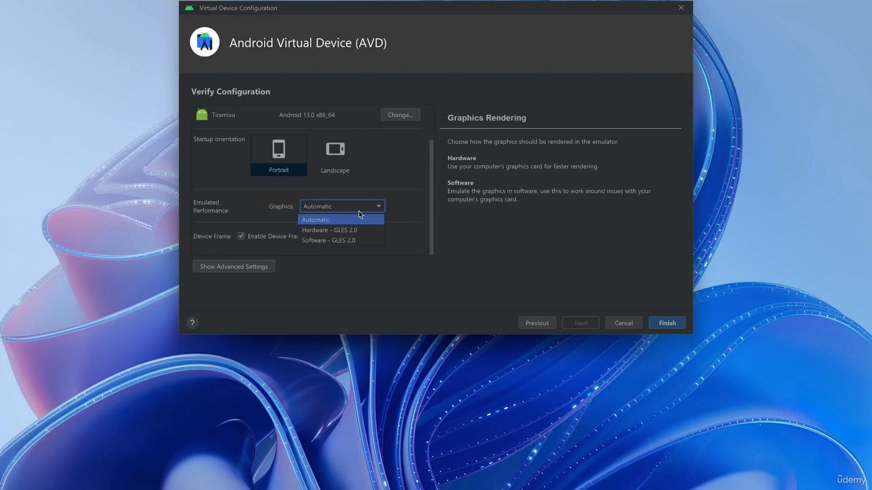
click(337, 231)
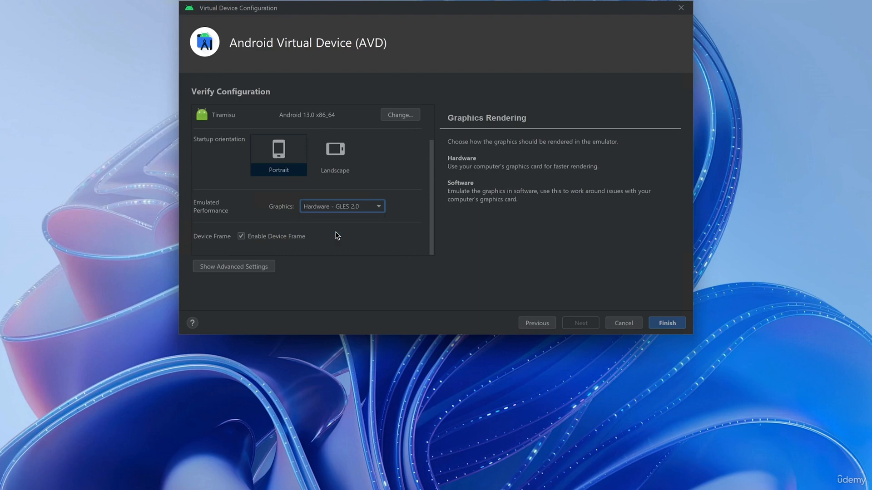
click(655, 324)
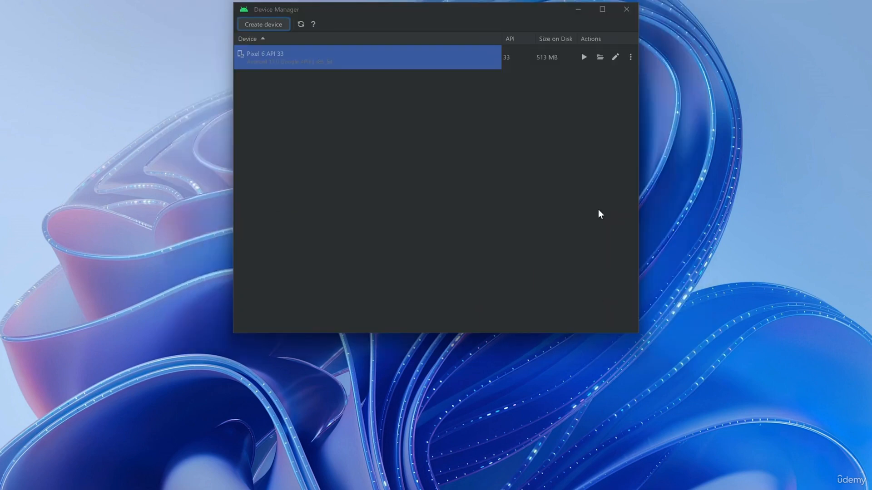
- Launch the Pixel 6 API 33 virtual device in the emulator from the Device Manager
click(385, 57)
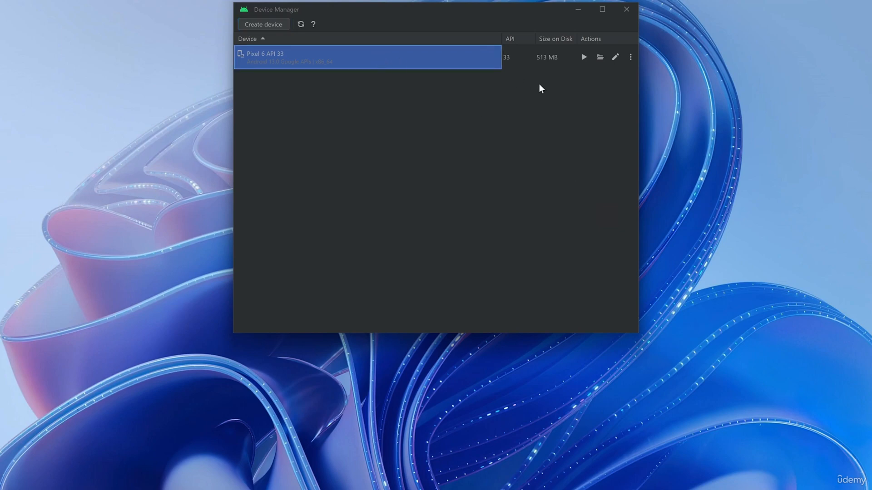
click(583, 58)
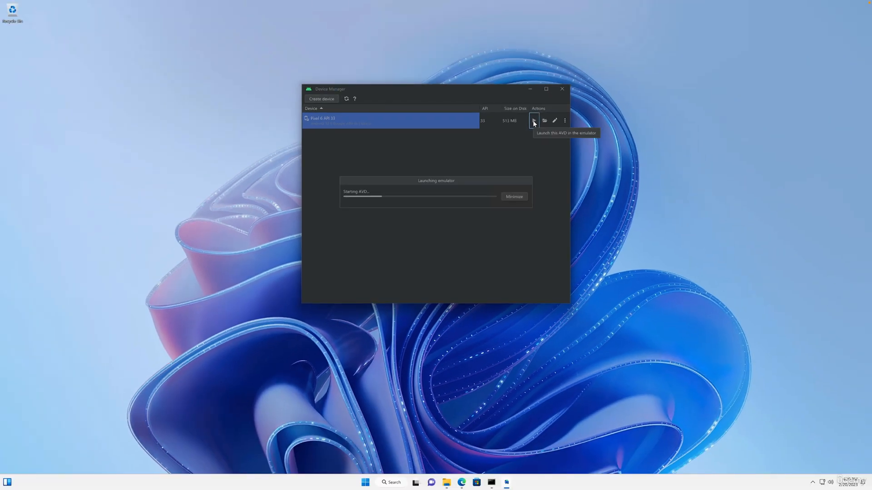
click(474, 302)
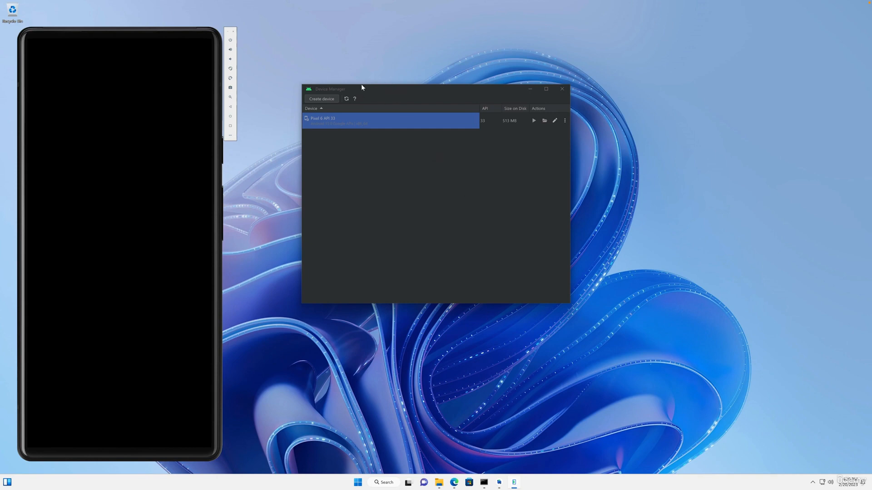
drag(190, 40, 227, 30)
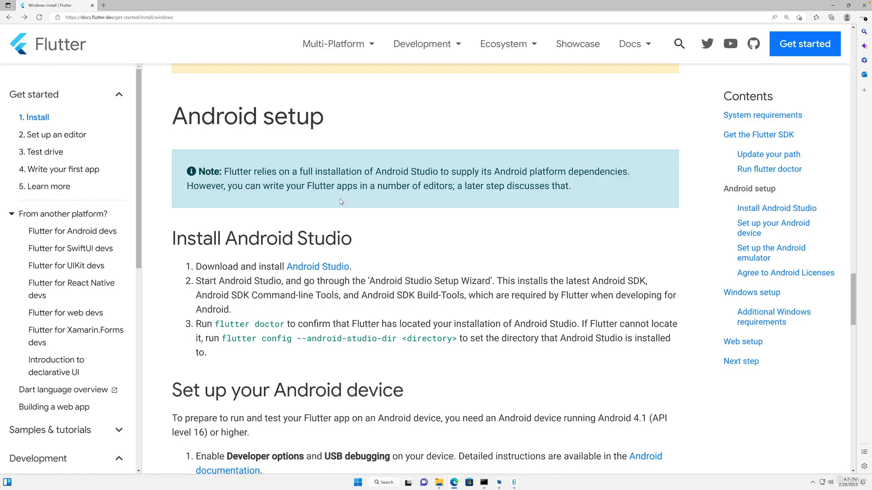
- Switch to Edge and examine the Flutter Windows install guide's Android device and emulator setup, system requirements and Flutter SDK download sections
scroll(341, 201, down, 3)
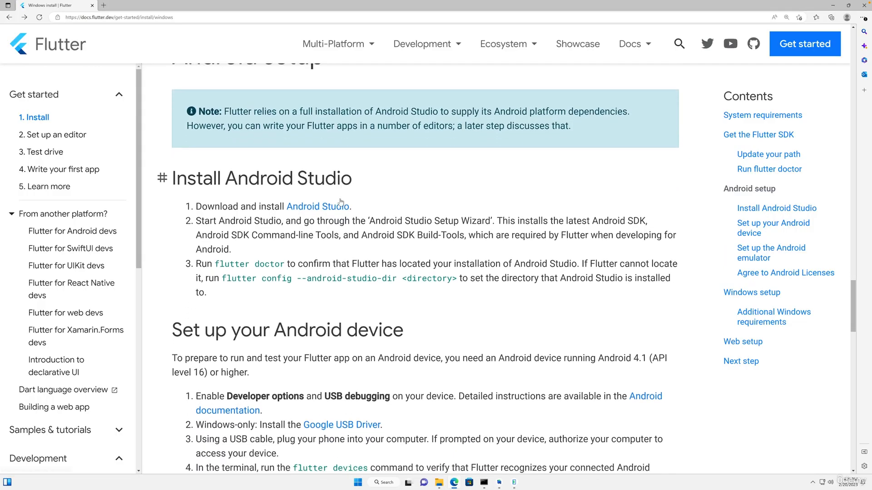
scroll(341, 202, down, 2)
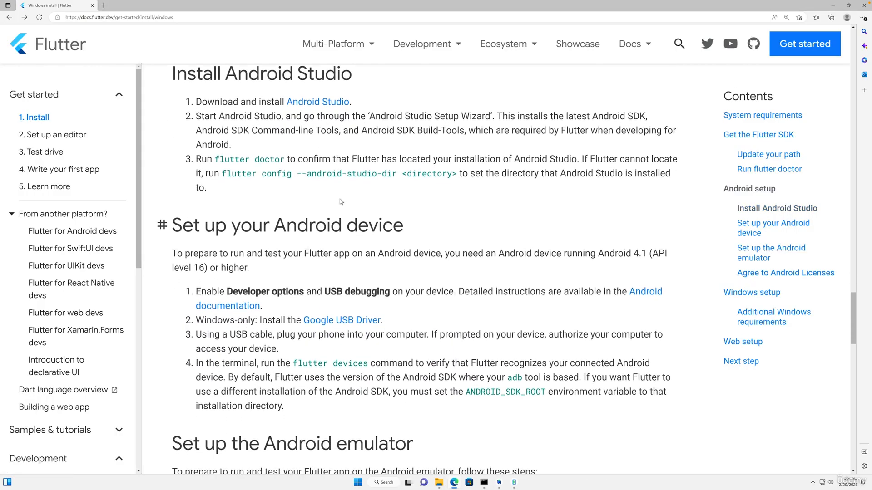
scroll(341, 201, down, 1)
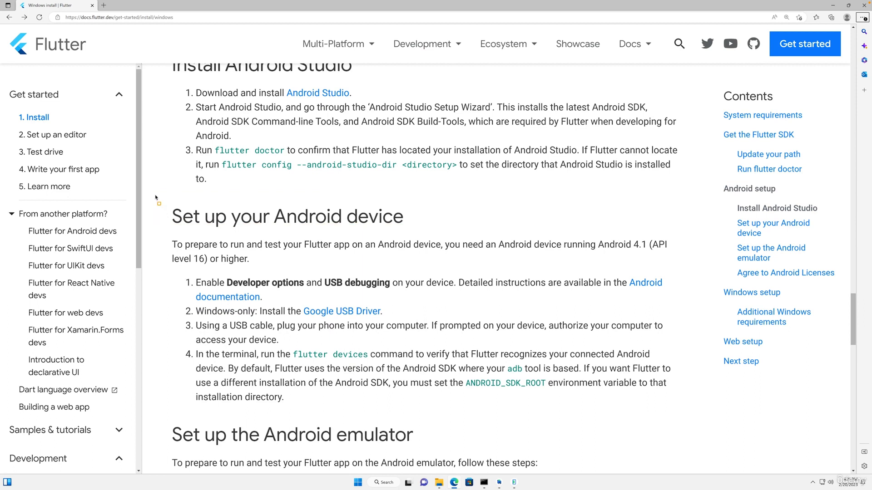
drag(155, 195, 446, 237)
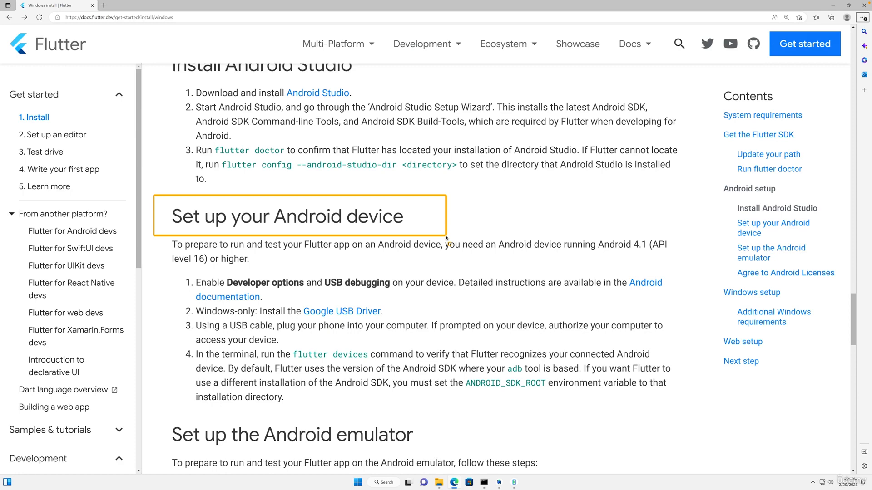
scroll(447, 238, down, 4)
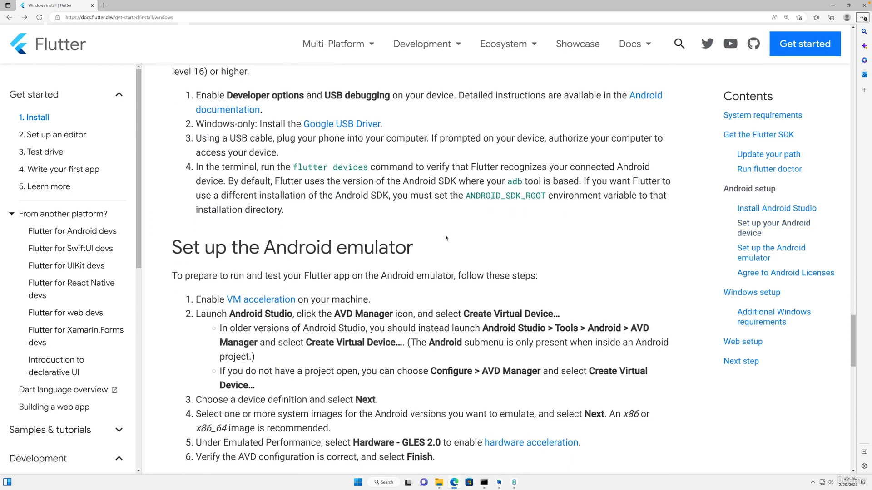
scroll(446, 238, down, 2)
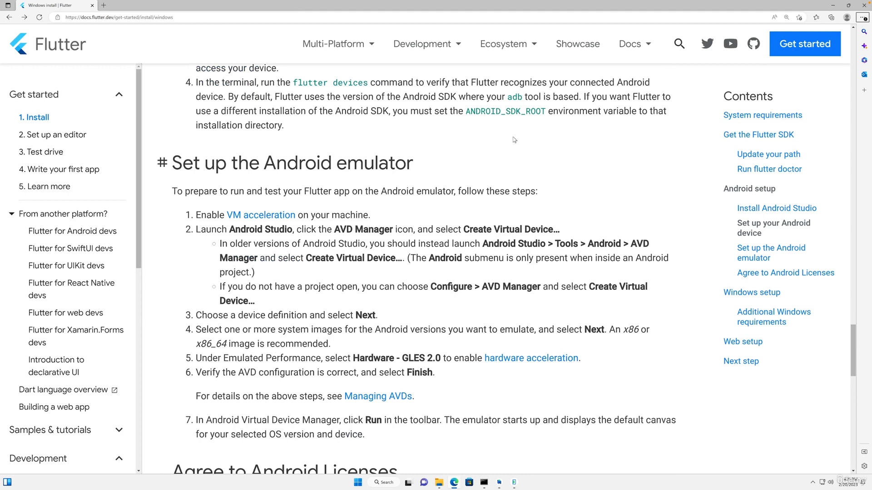
scroll(515, 139, down, 2)
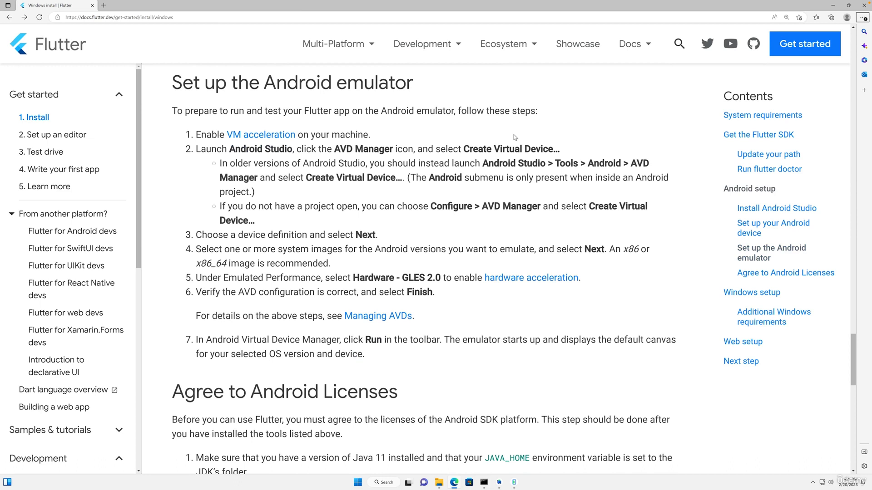
scroll(514, 137, down, 1)
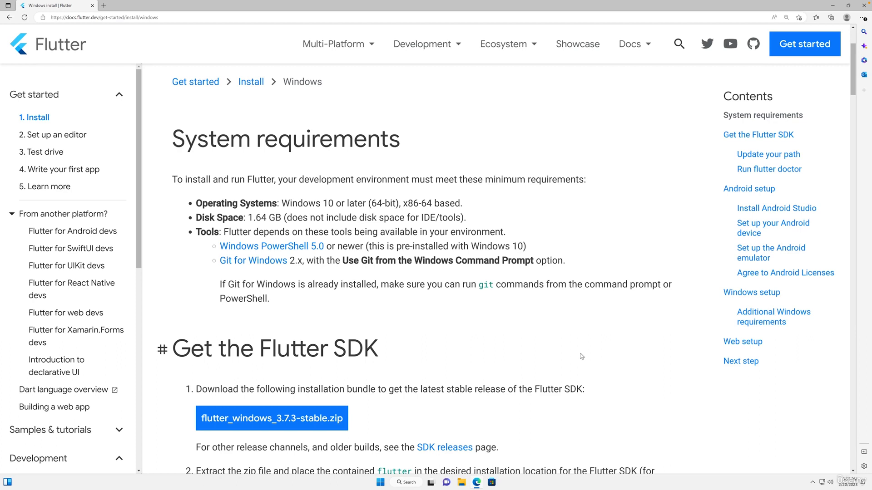
scroll(582, 356, down, 1)
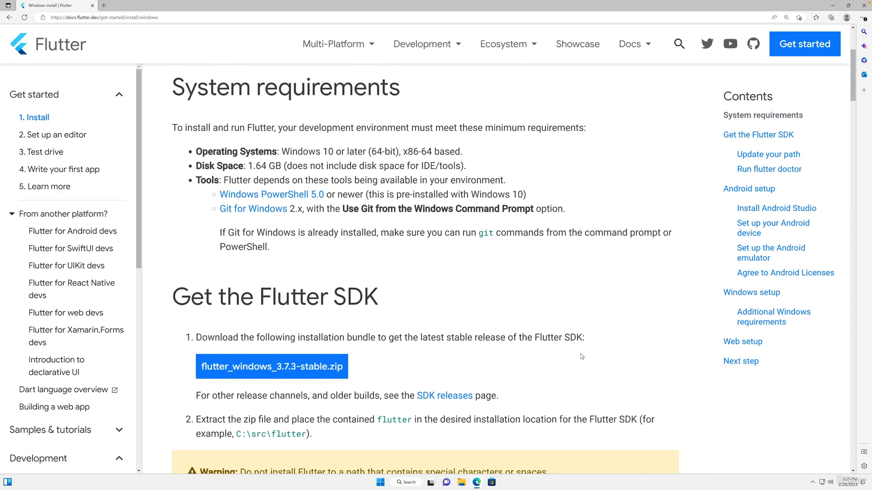
scroll(582, 357, up, 1)
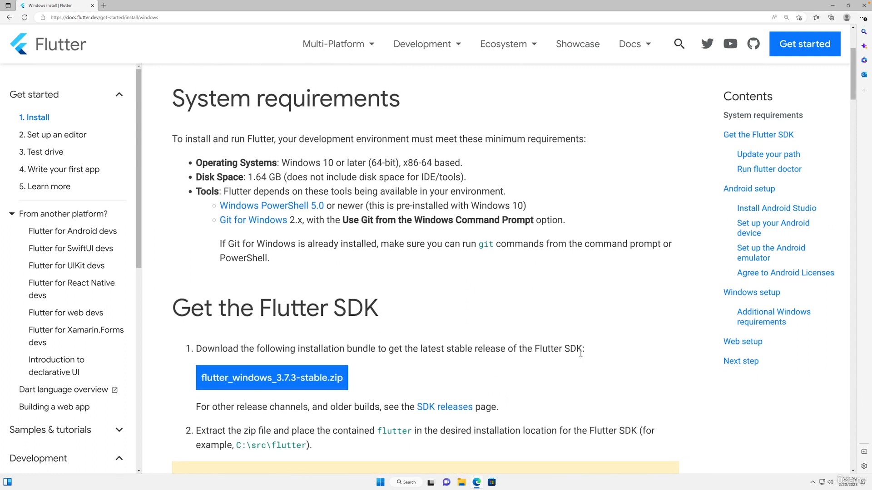